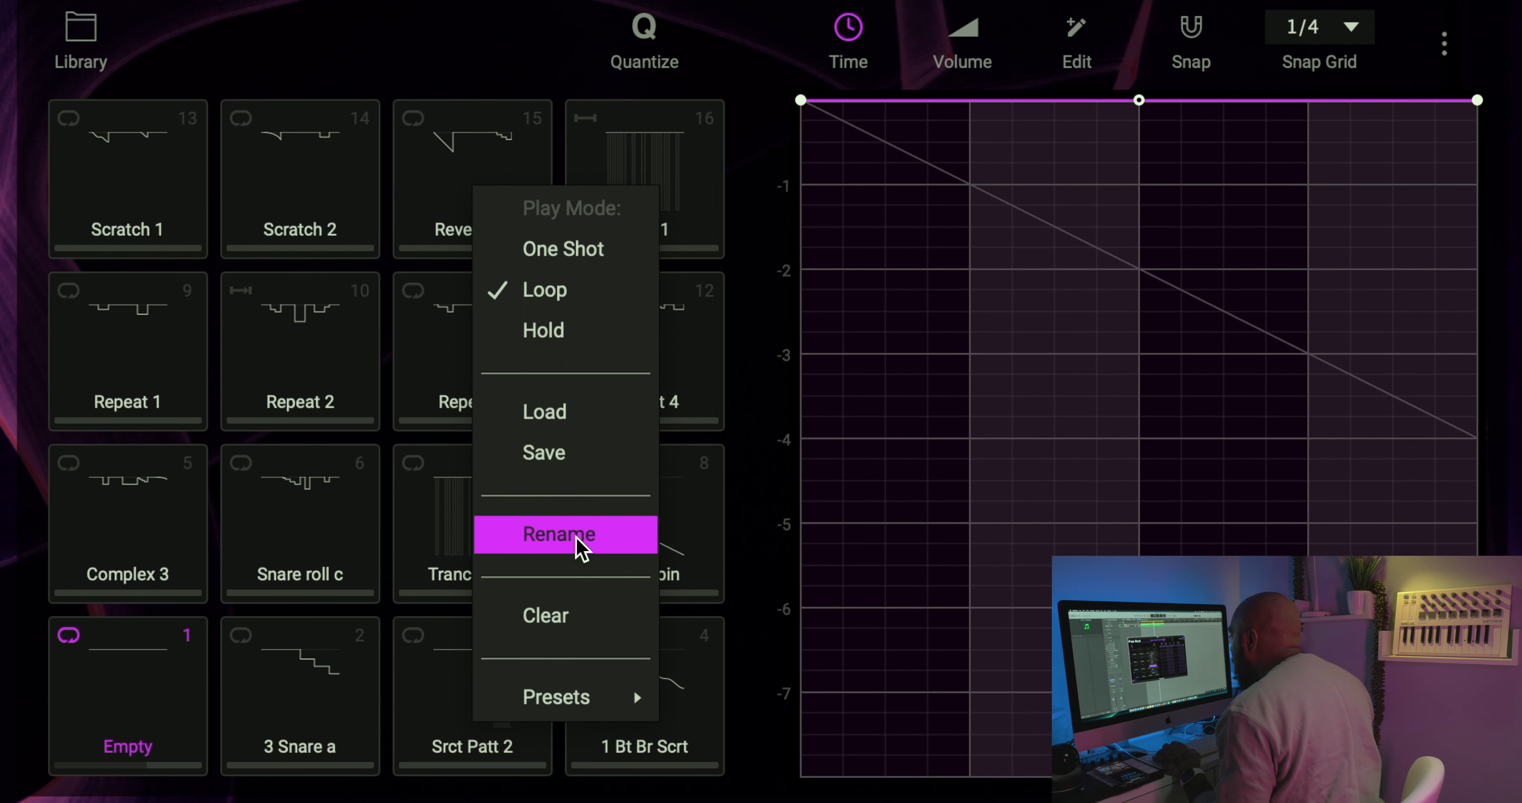
Step: Load the Stutter preset Stut 12 into pad 13 in place of its scratch pattern
mouse_move(570, 703)
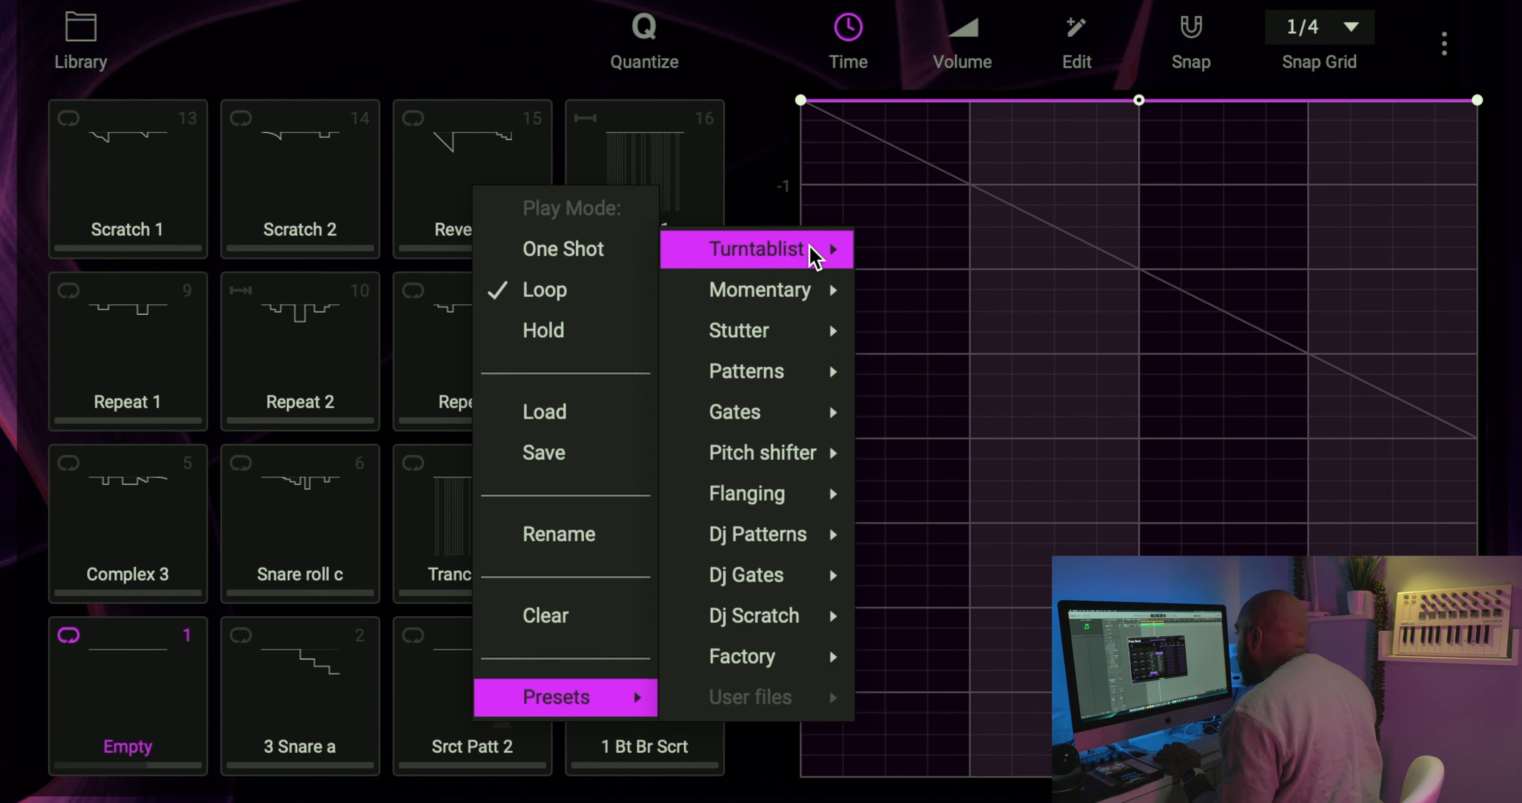
right_click(142, 173)
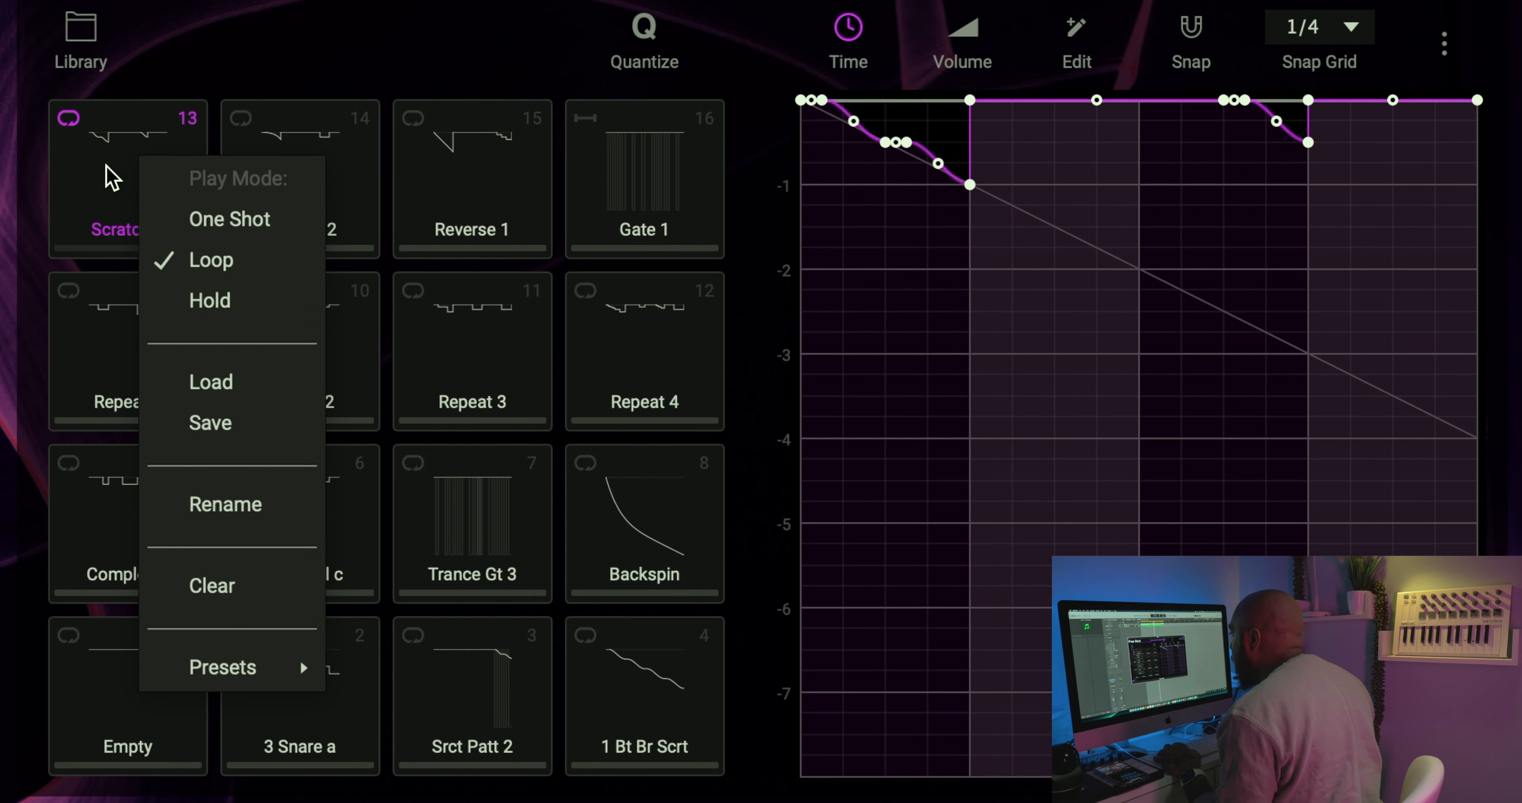
left_click(111, 177)
right_click(150, 189)
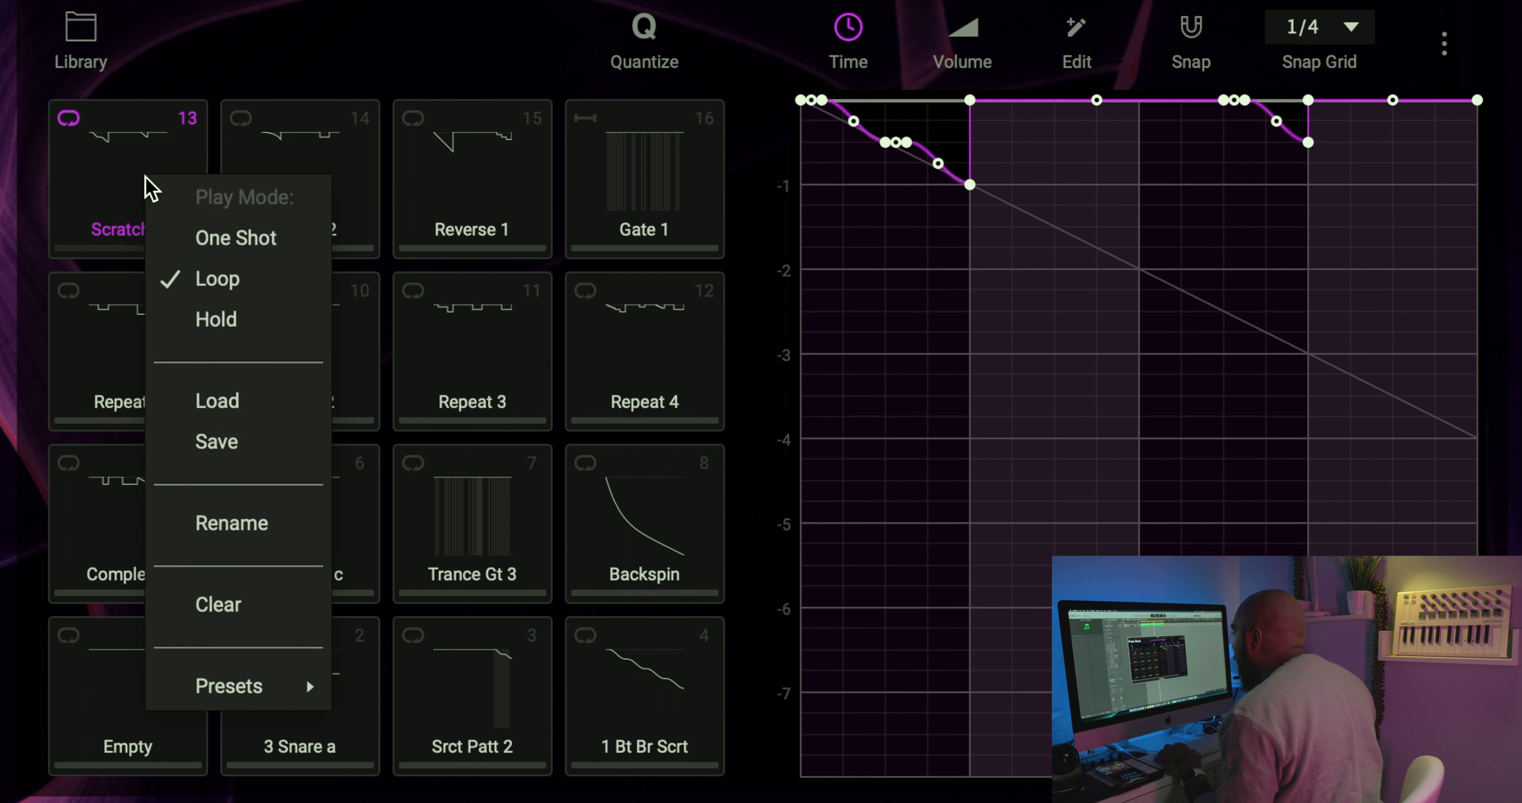
mouse_move(239, 703)
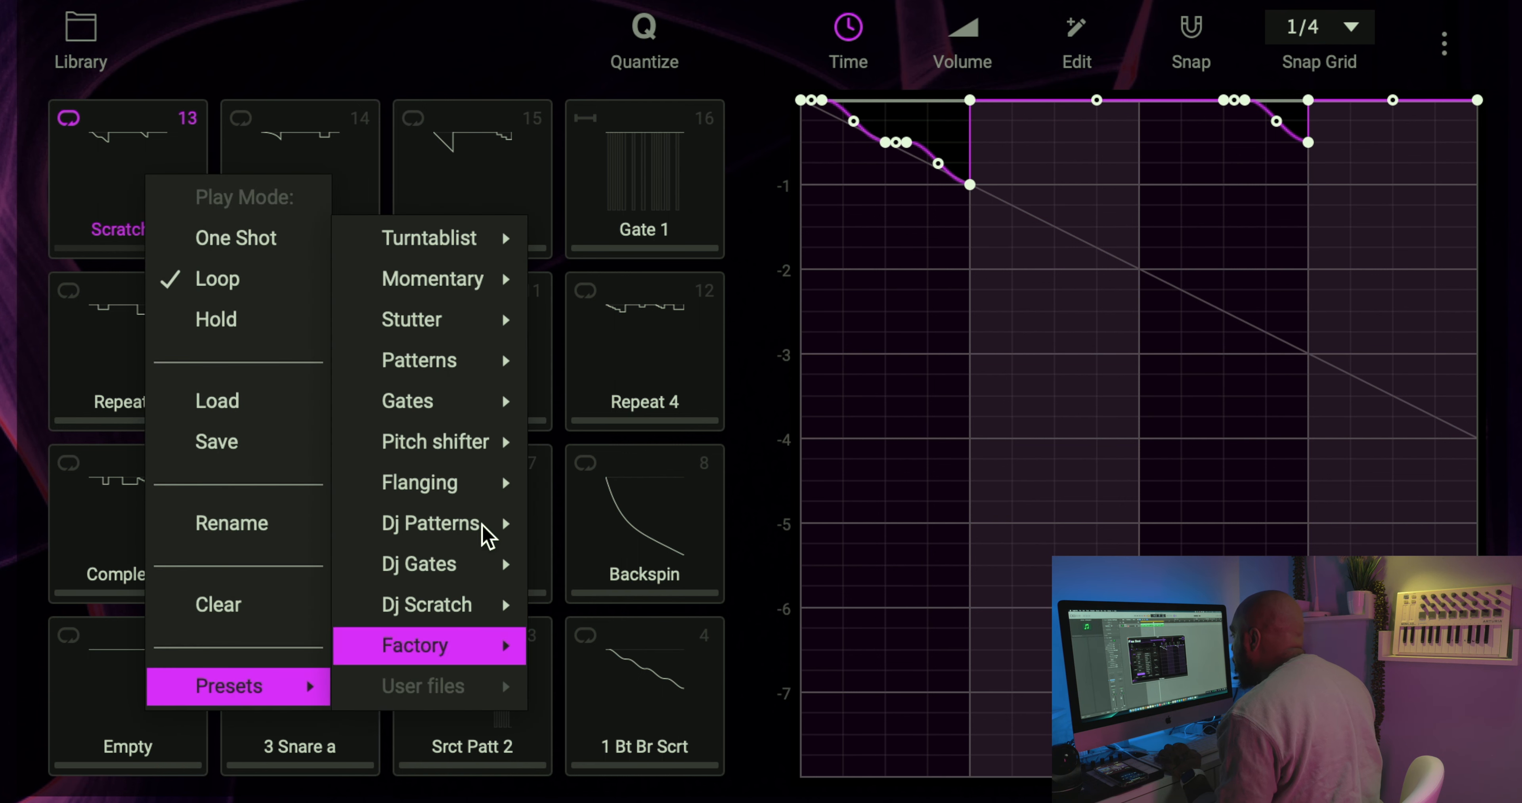
mouse_move(473, 340)
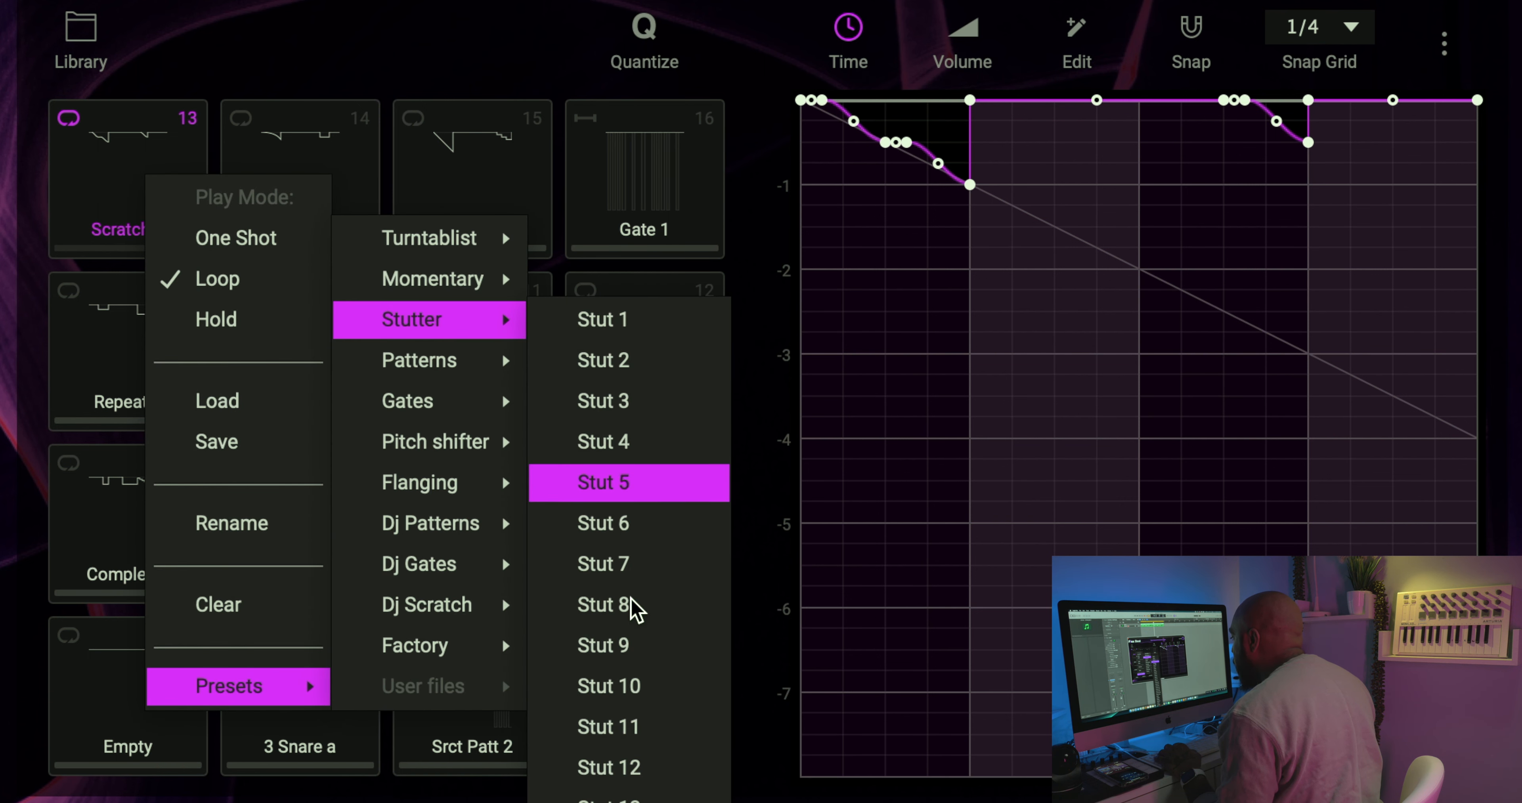
left_click(652, 770)
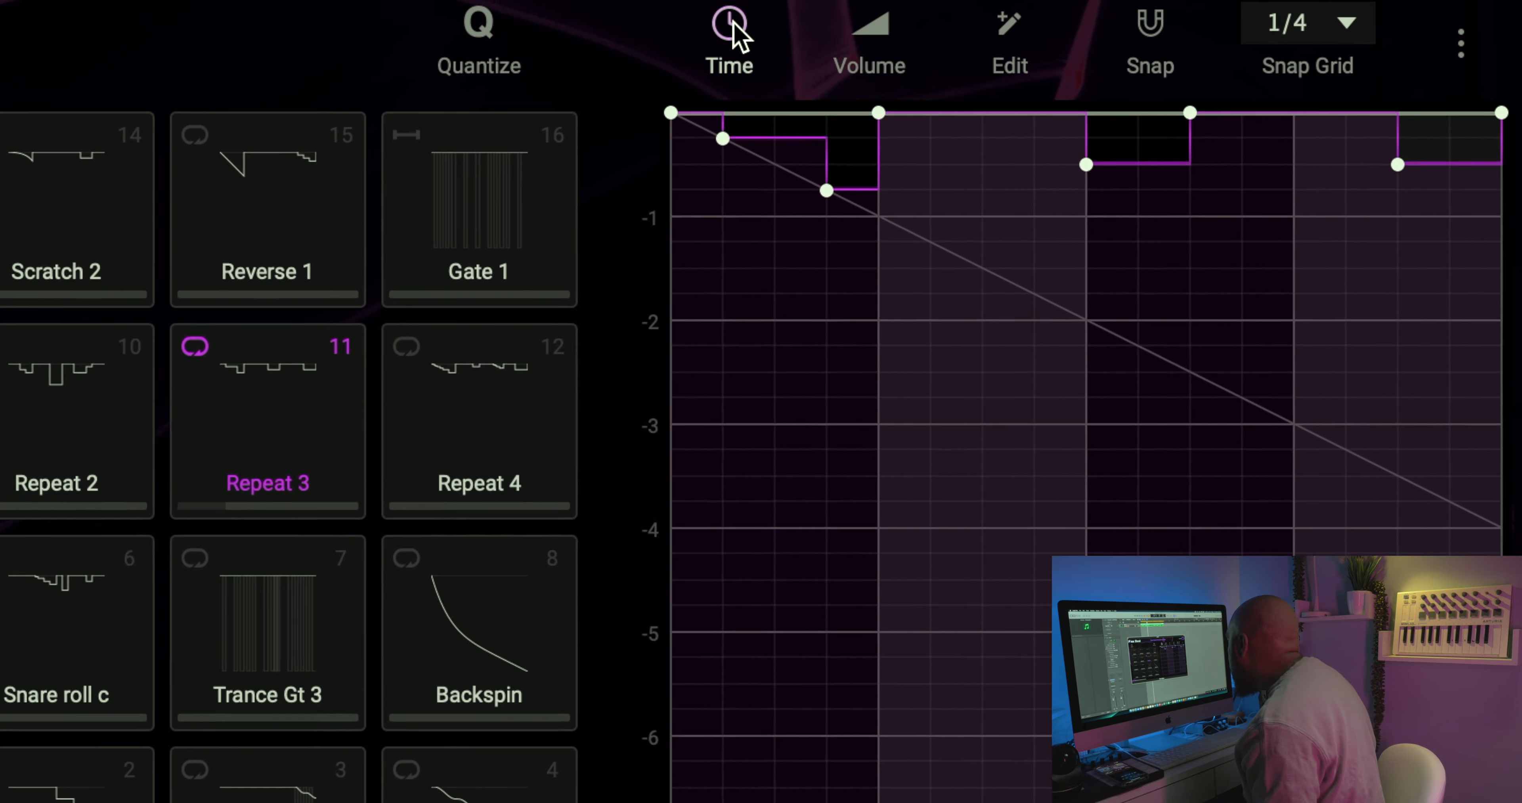
Step: Enable curve editing for the Repeat 3 pad and lower several points of its time curve
left_click(823, 13)
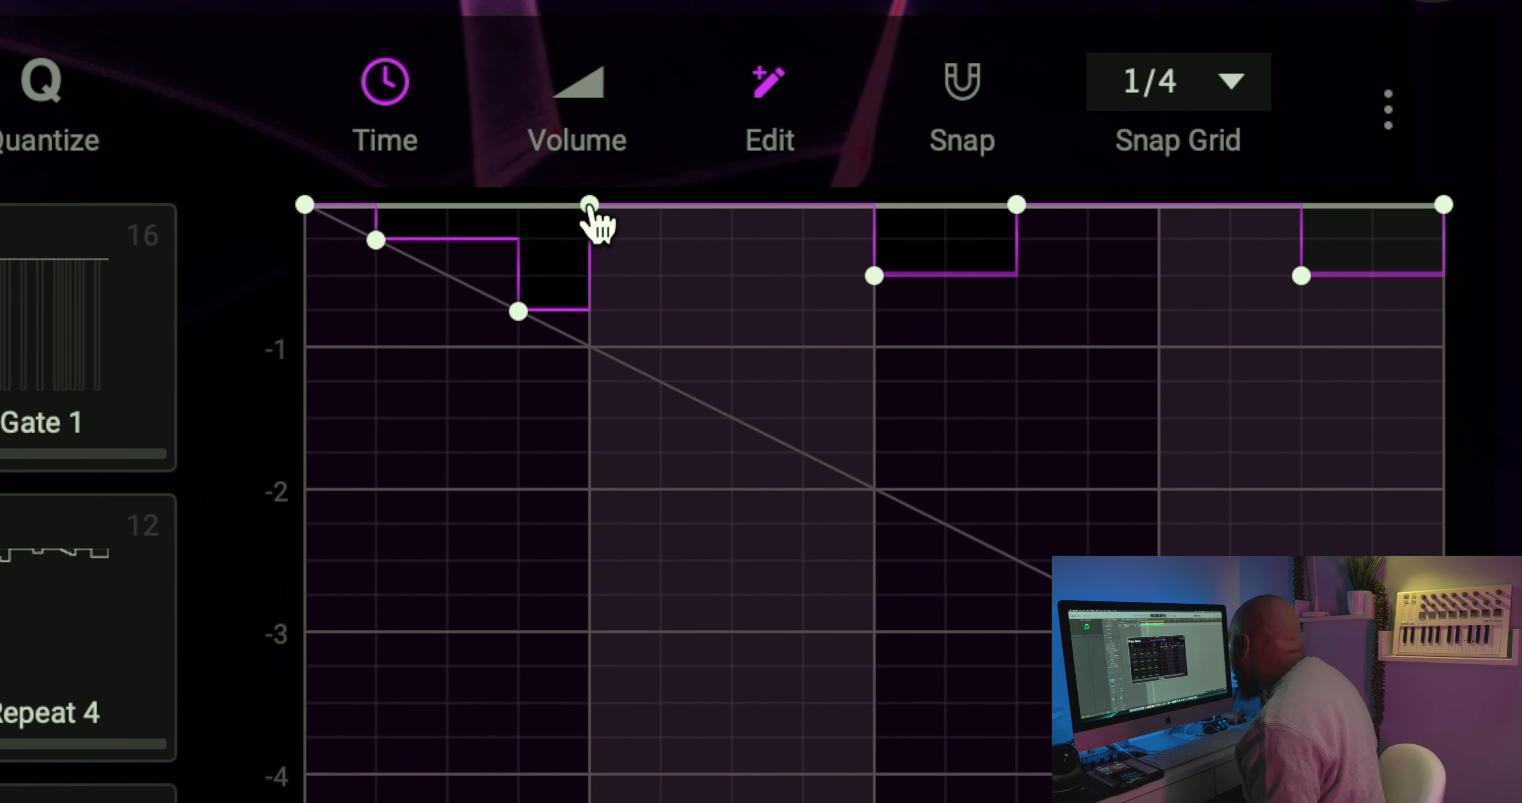
left_click_drag(592, 218, 688, 503)
left_click_drag(891, 278, 951, 347)
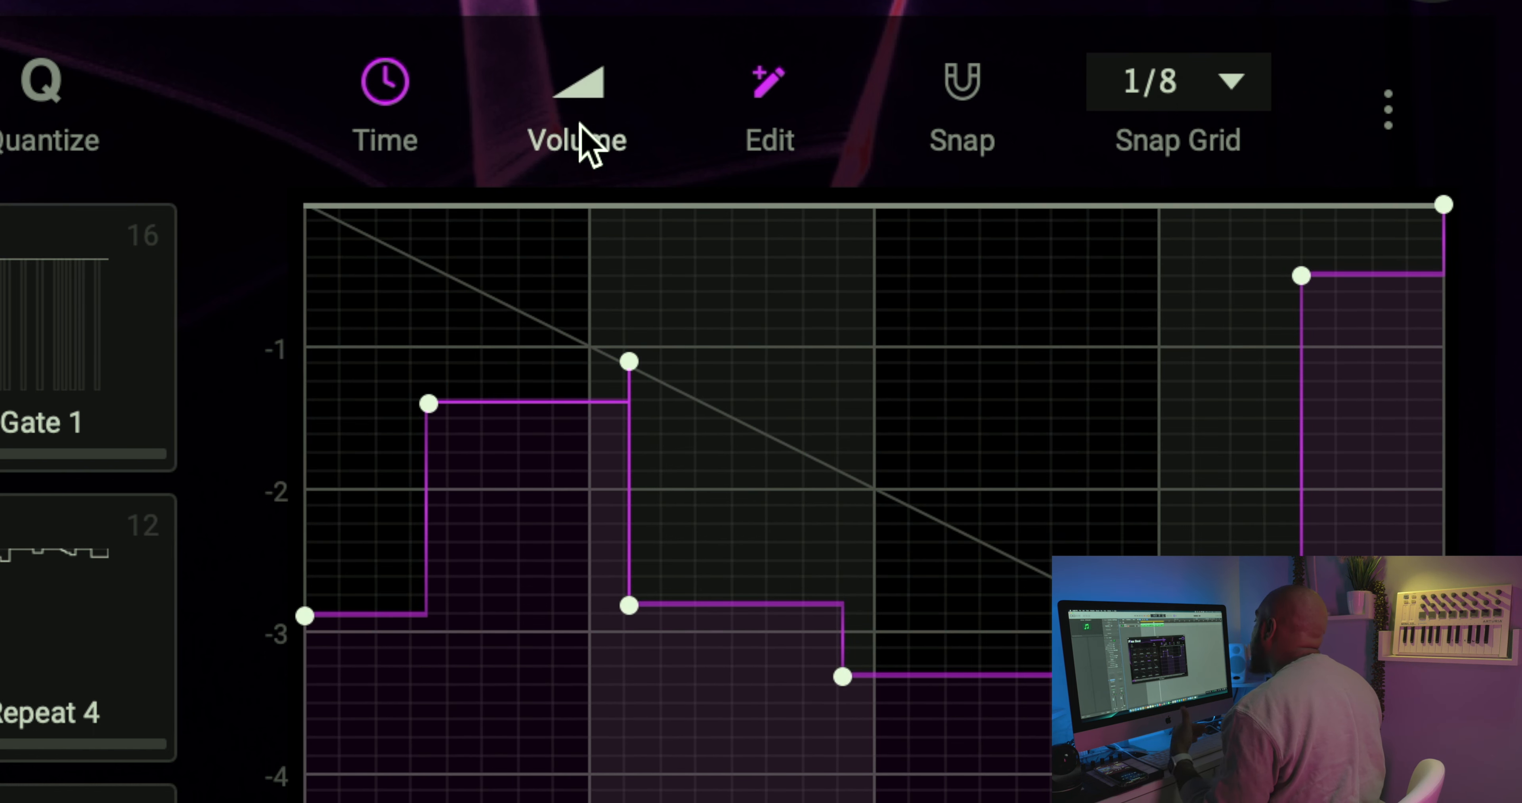
Step: Switch to the Repeat 3 volume curve, lower its start to about -3 and add curved points across the first beats
left_click(591, 94)
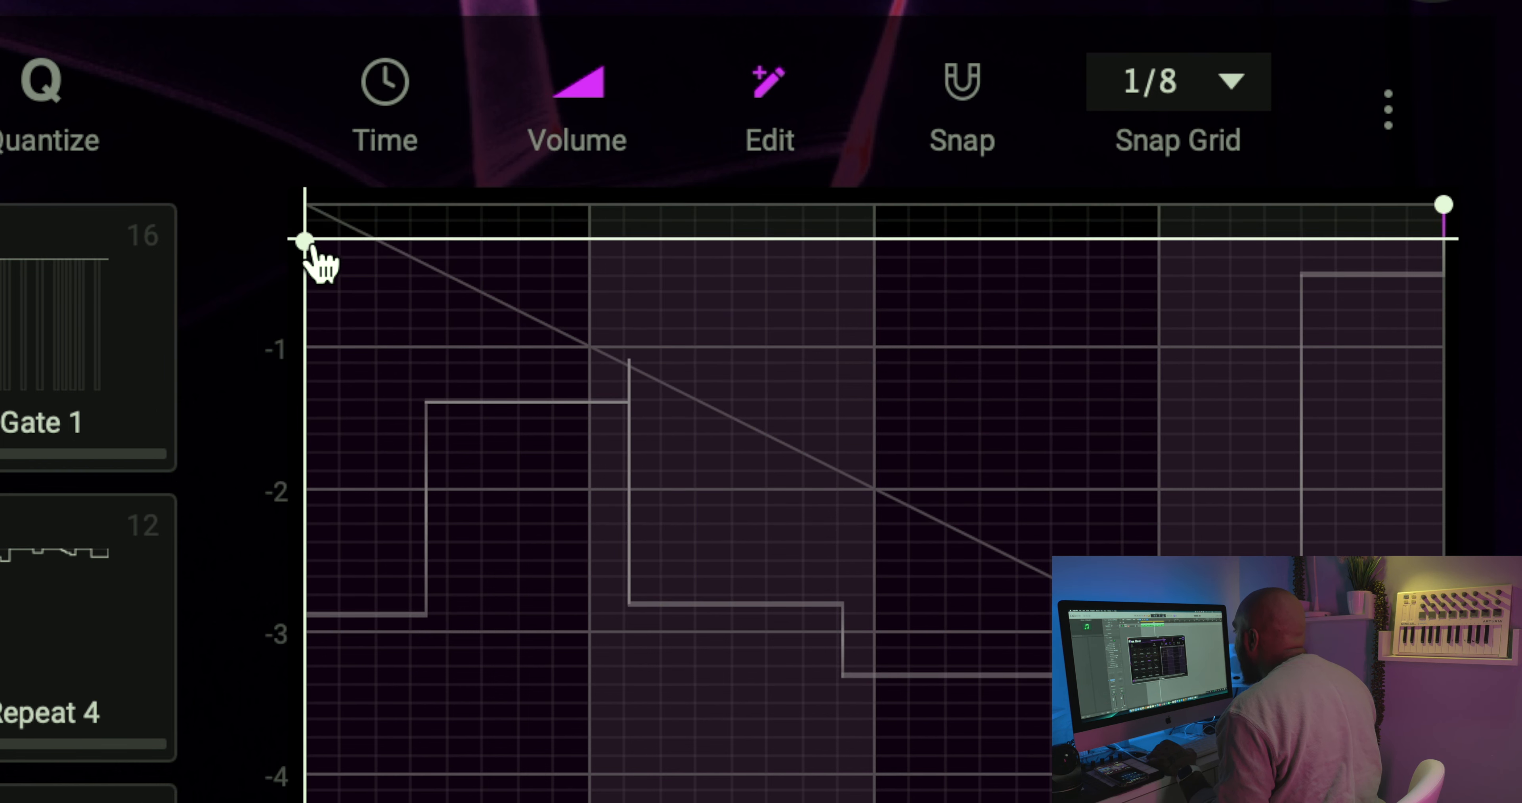
left_click(385, 83)
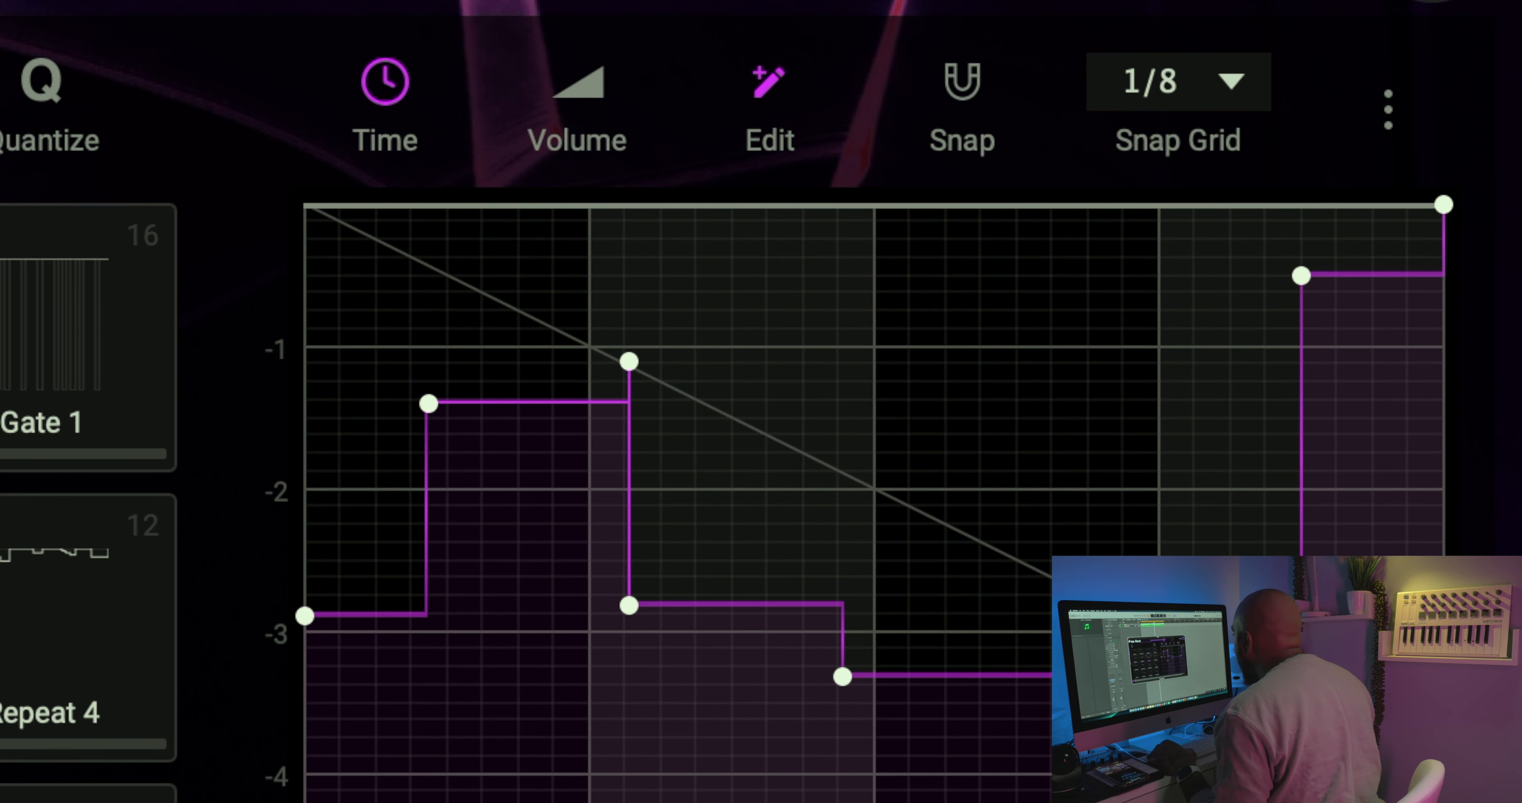
left_click(582, 100)
left_click_drag(304, 205, 871, 494)
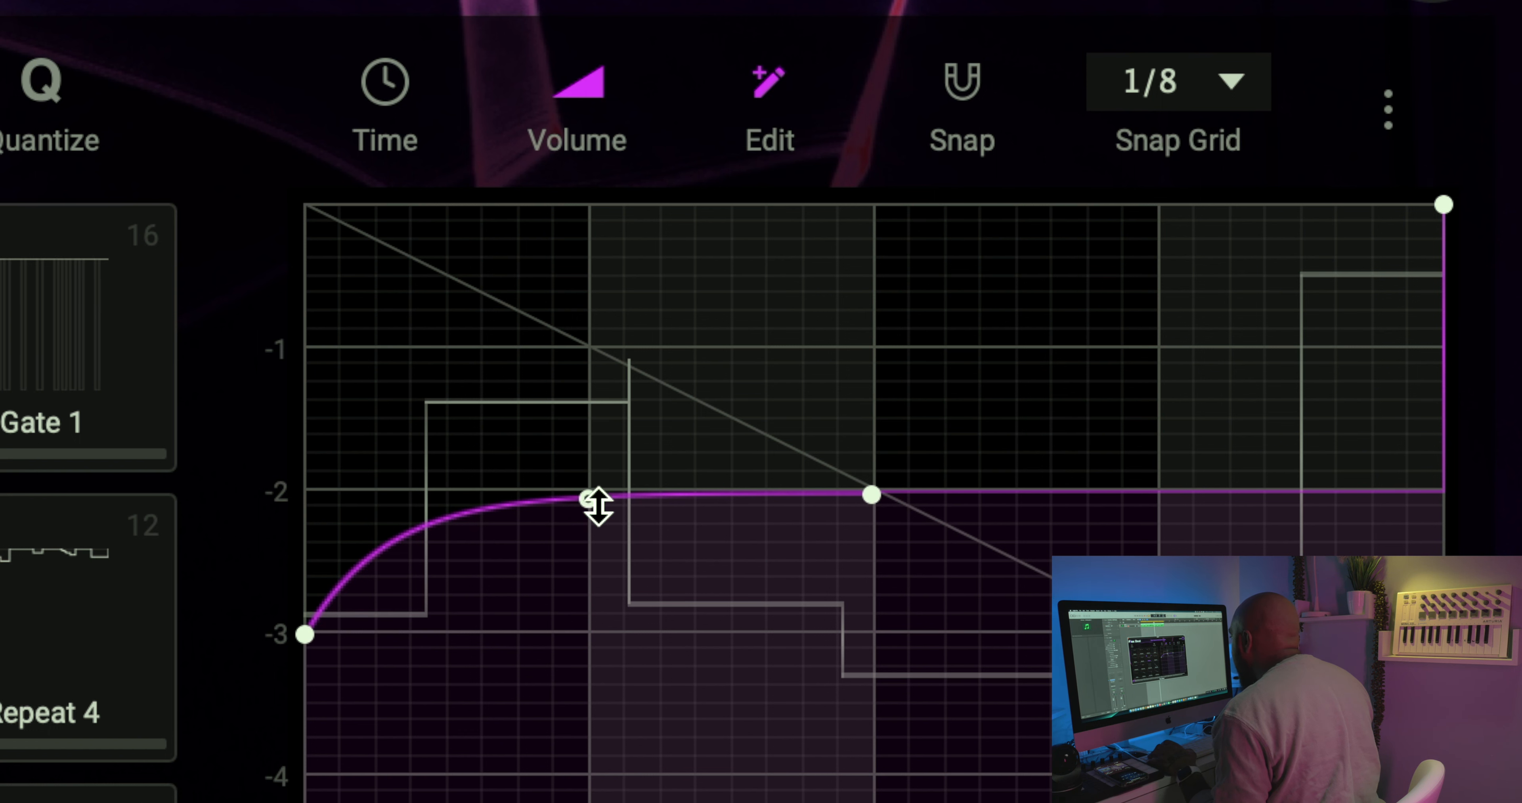
left_click_drag(873, 499, 603, 456)
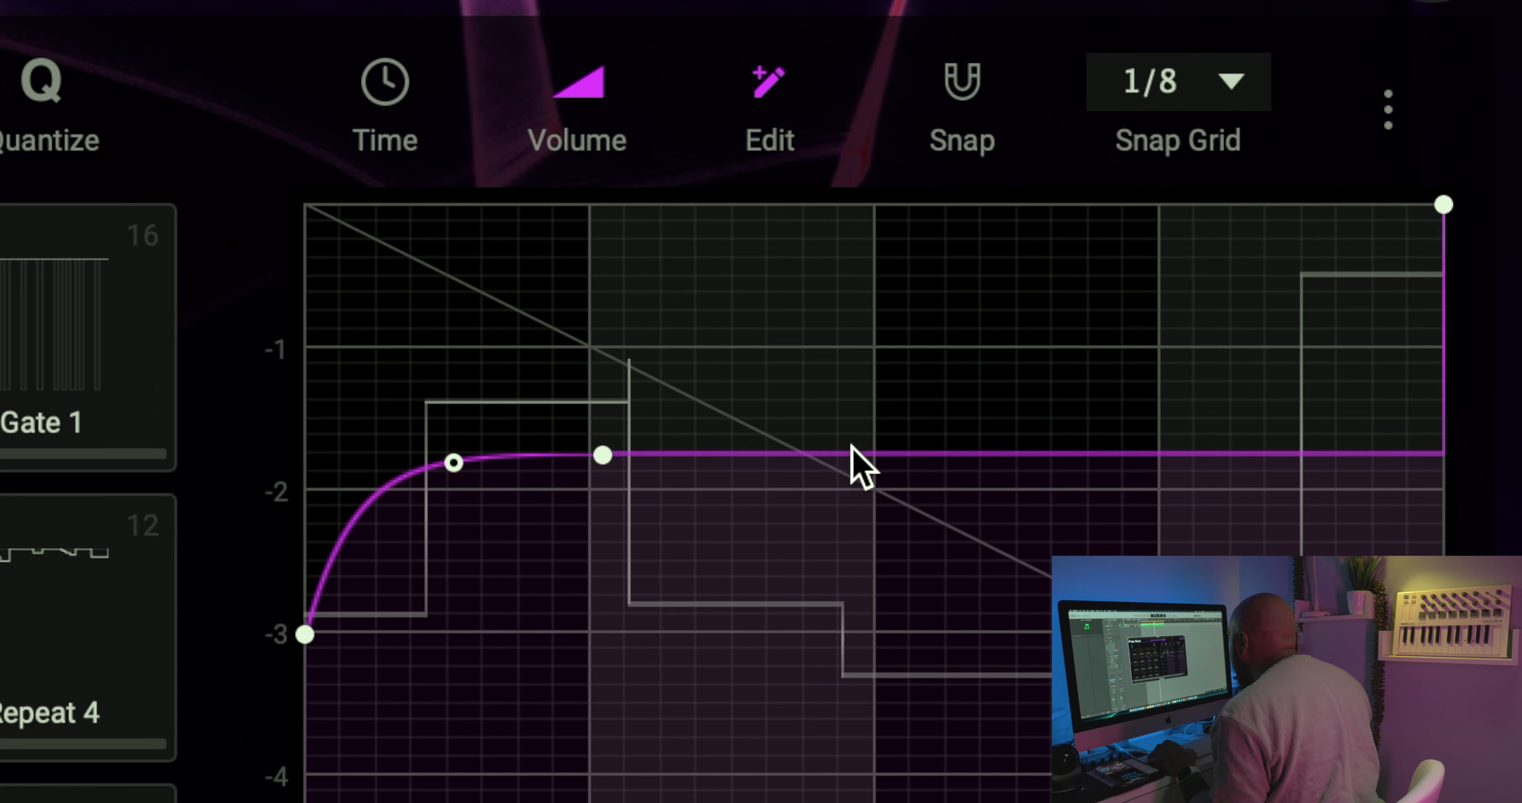
left_click_drag(886, 454, 888, 578)
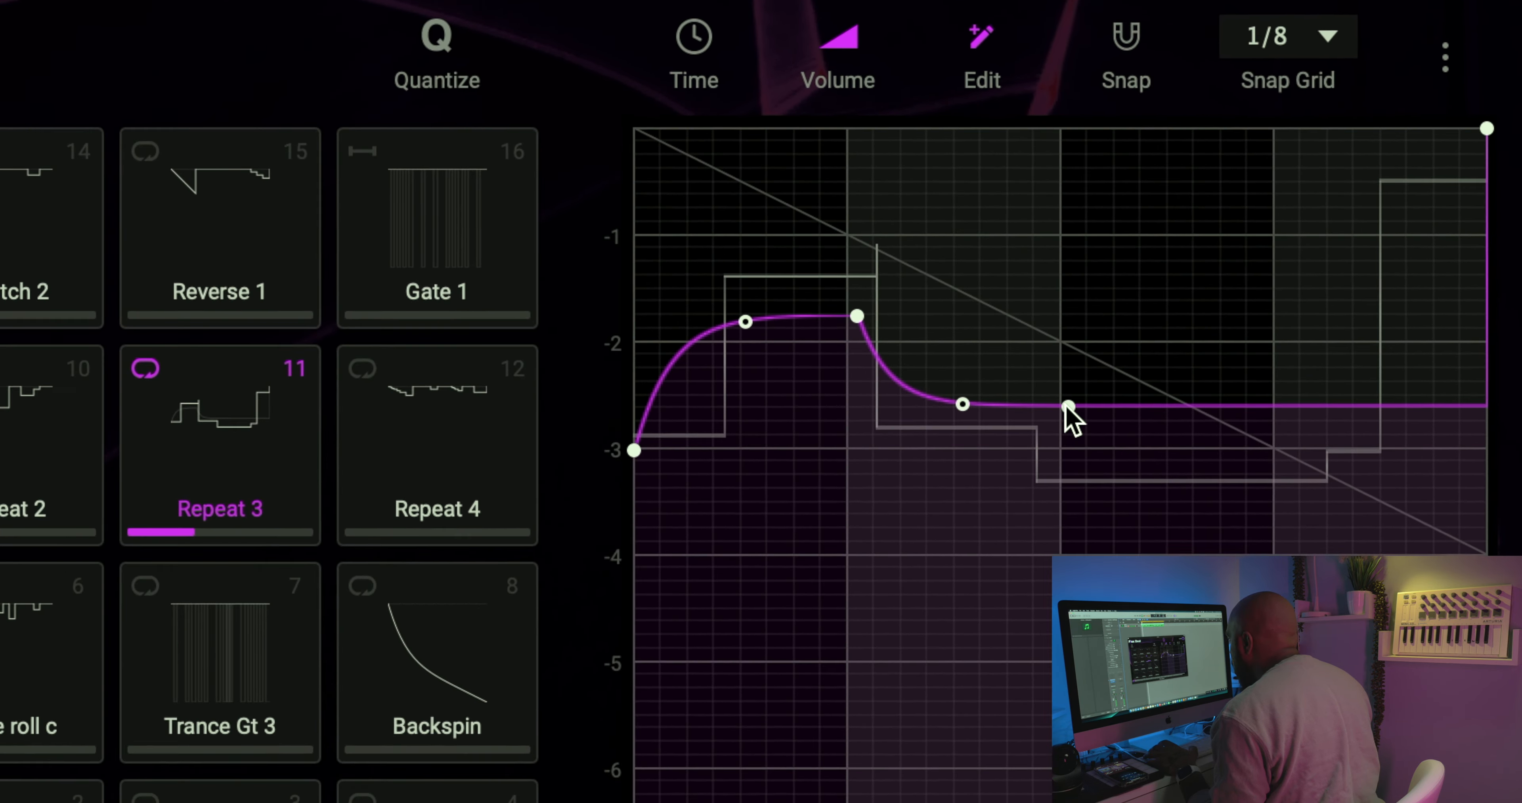
Step: Reposition and add volume-curve points to form a first rise, a mid-pattern dip and a second rise to about -1
left_click_drag(903, 542, 932, 426)
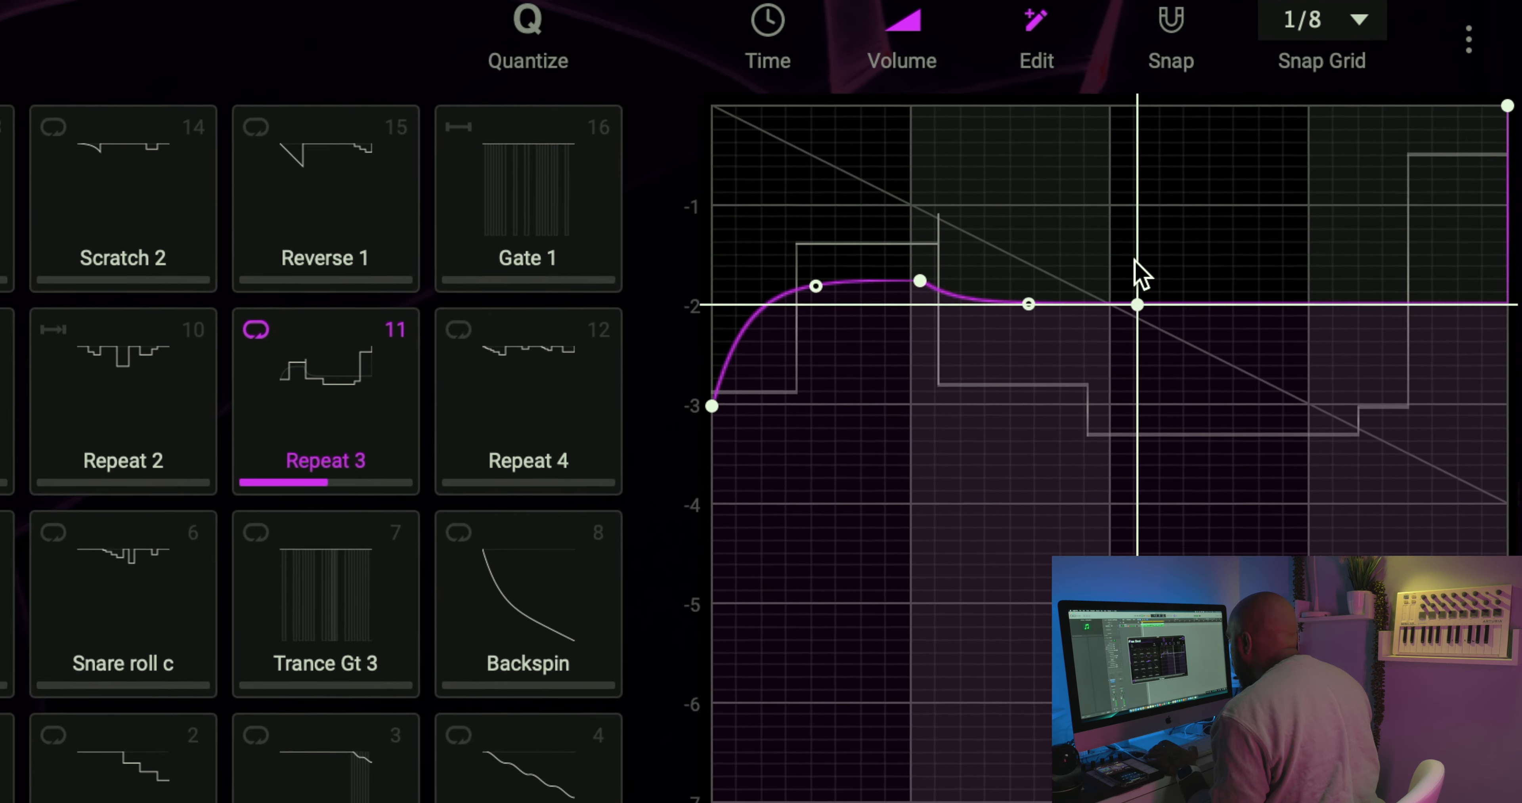
left_click_drag(1134, 259, 1153, 118)
left_click_drag(926, 294, 1090, 366)
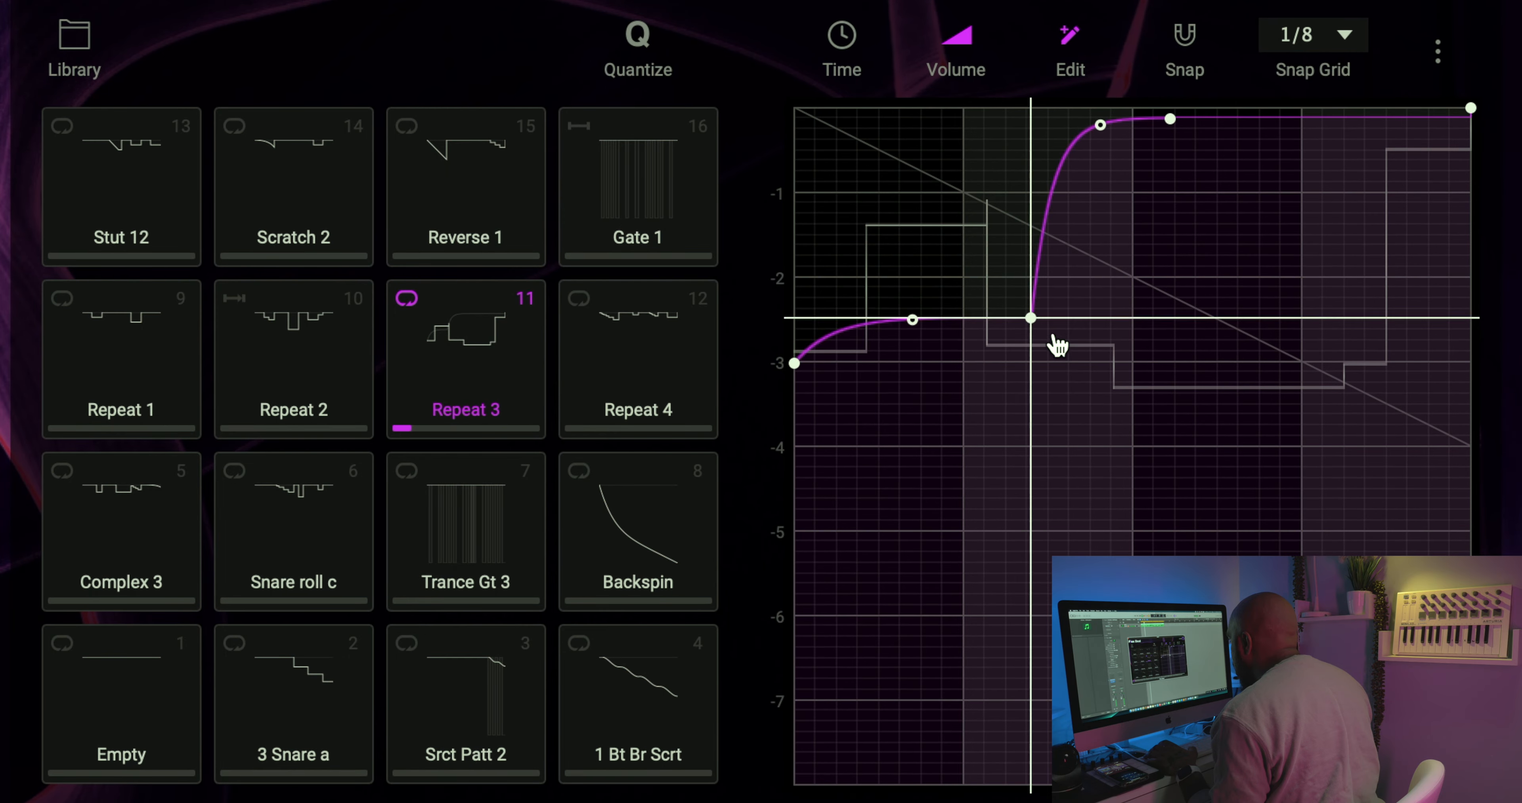
left_click_drag(1170, 129, 1194, 194)
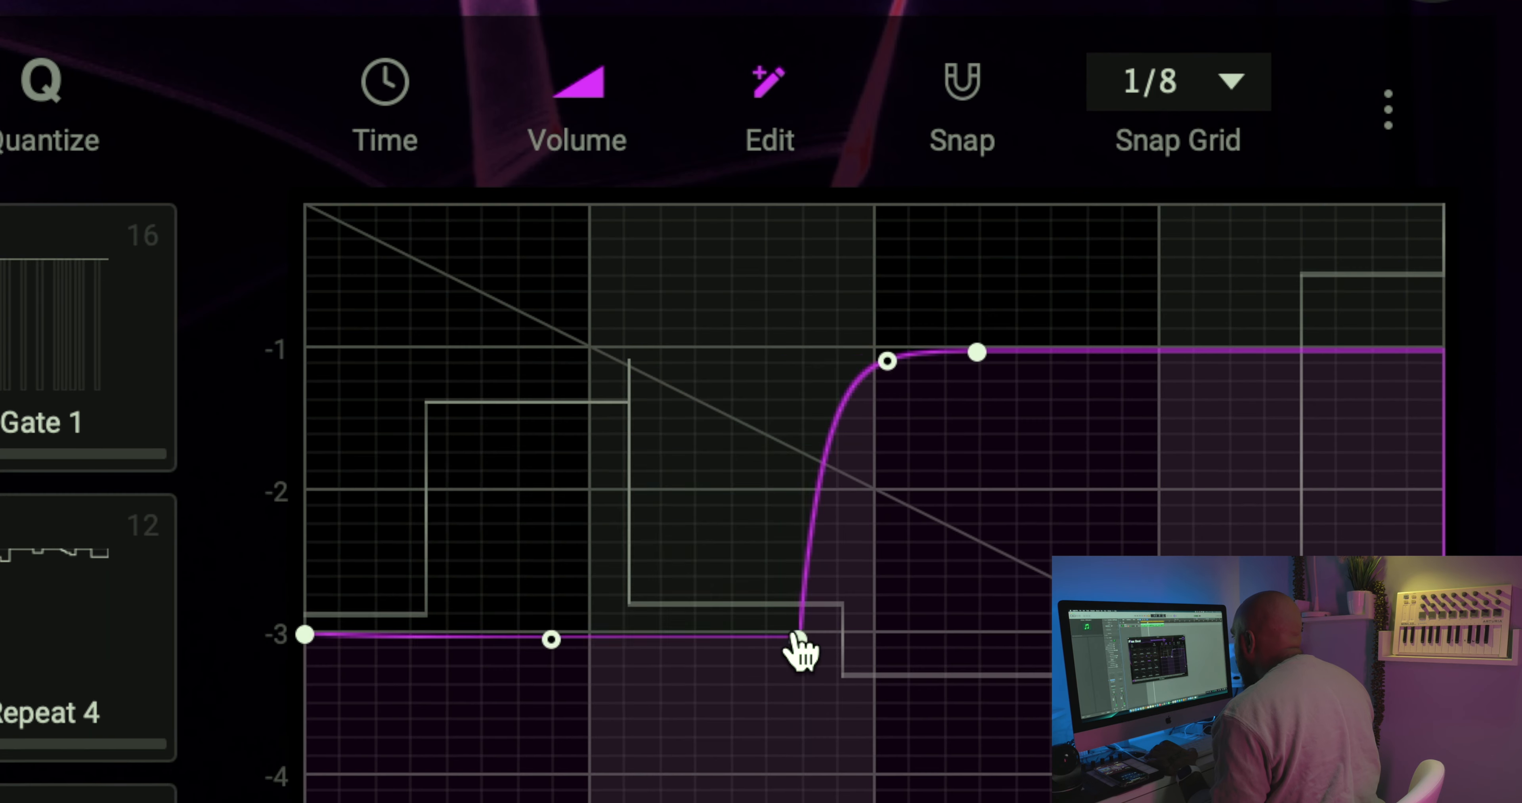
left_click_drag(1090, 368, 1060, 181)
left_click_drag(753, 328, 805, 473)
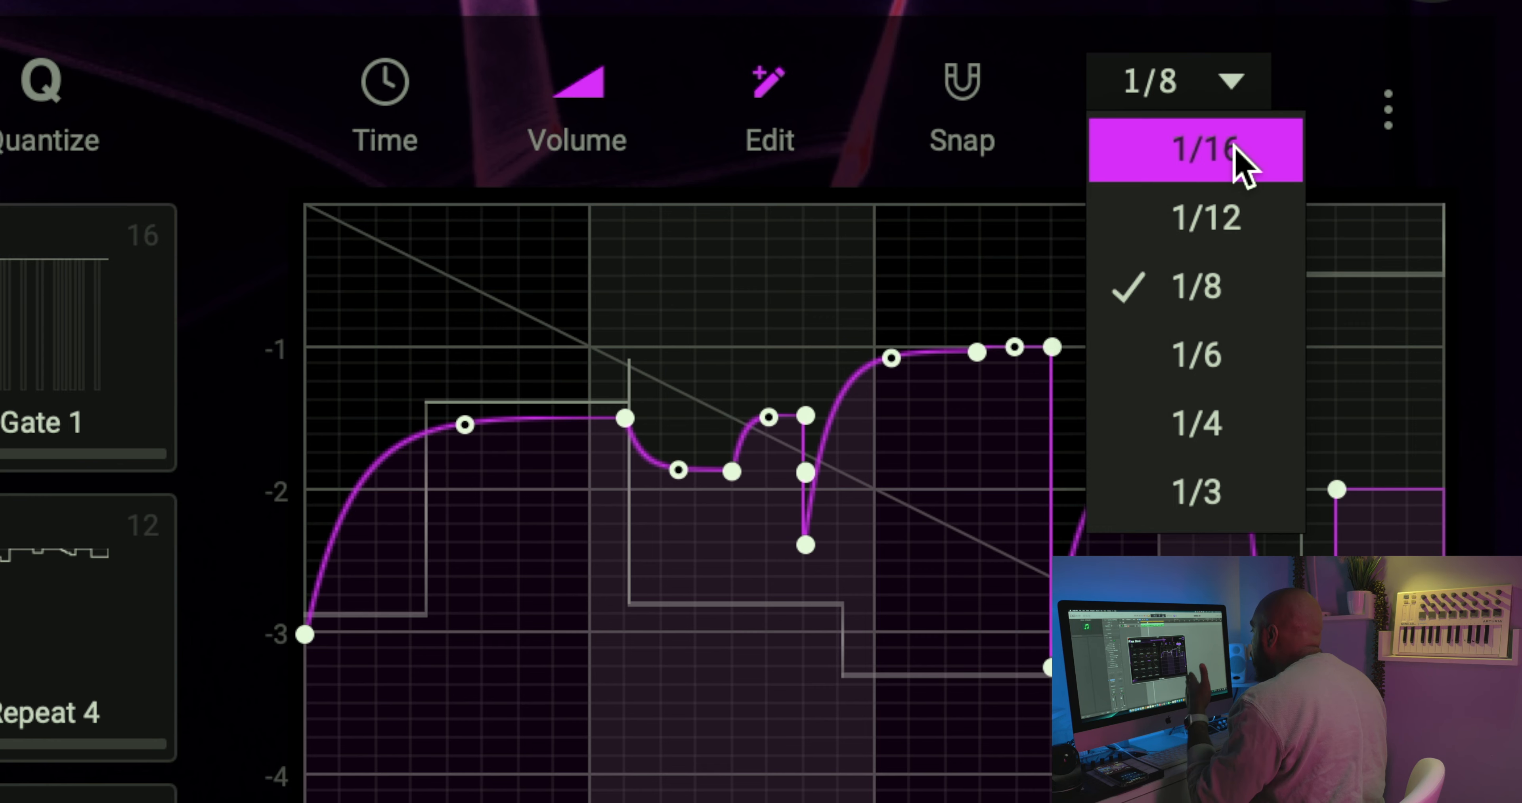
Step: Set the snap grid to 1/16 and add stepped volume points around the start of the last beat
left_click(1238, 151)
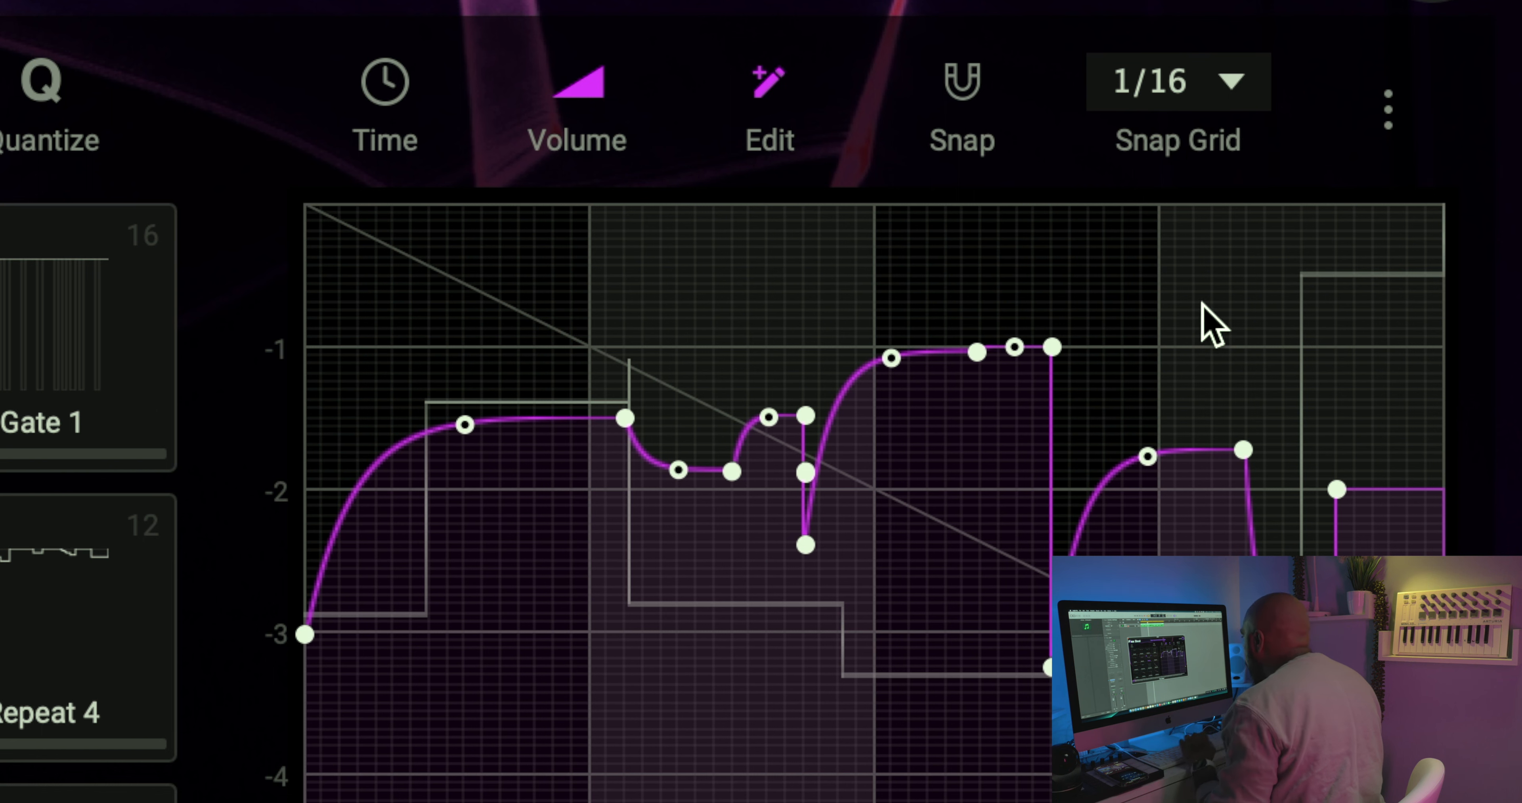
left_click_drag(1217, 316, 1190, 331)
left_click(1184, 332)
left_click_drag(1180, 351, 1170, 370)
left_click(1145, 457)
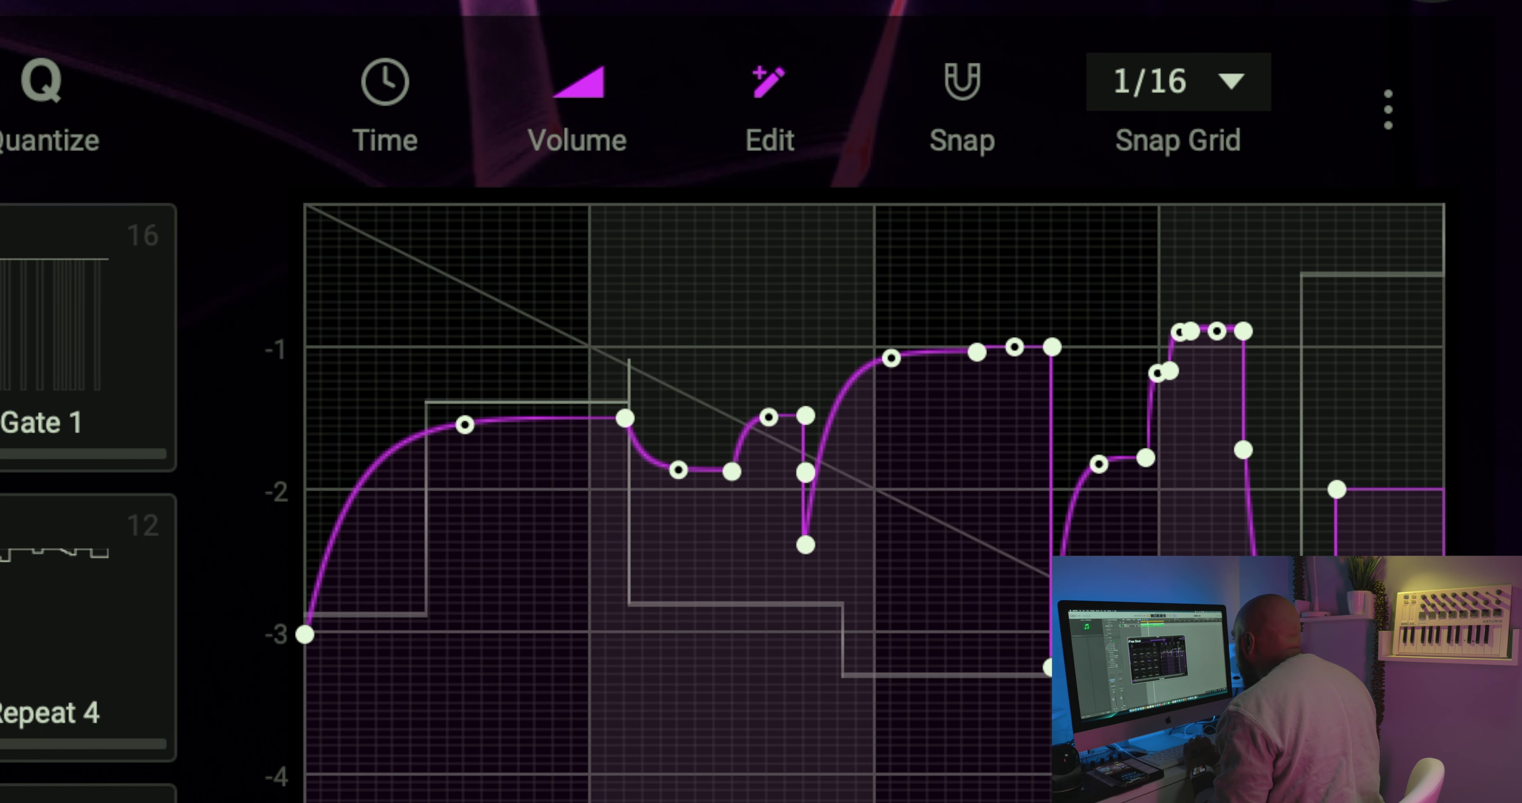
Step: Add and move more volume points across the first three beats of Repeat 3 to make an irregular curve
left_click(1094, 416)
left_click(983, 375)
left_click_drag(914, 417, 838, 458)
left_click(748, 342)
left_click_drag(678, 470, 660, 288)
left_click(576, 418)
left_click_drag(529, 437, 355, 324)
left_click(405, 316)
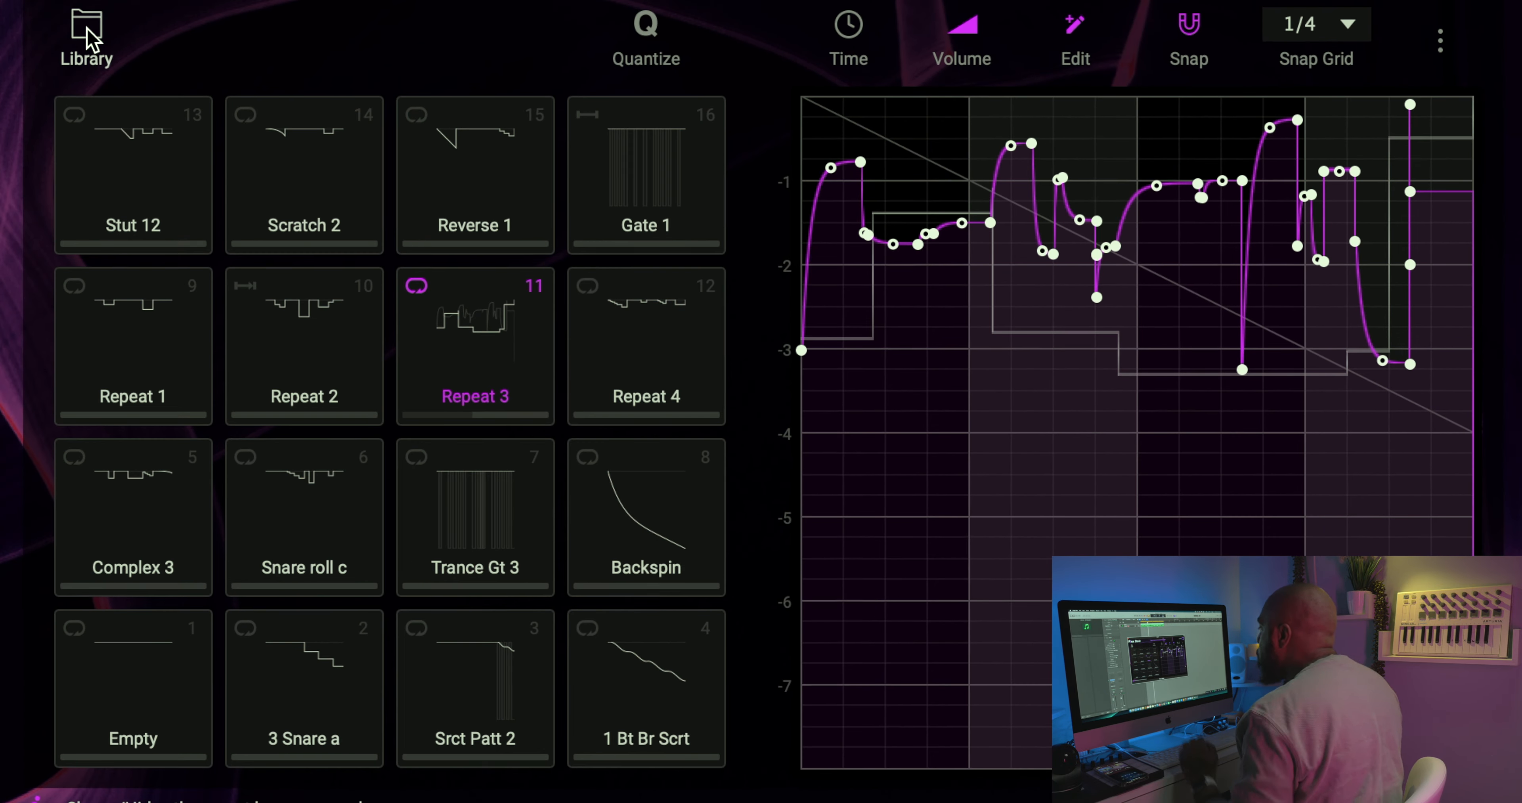
Step: Open the preset library and browse the Flanging, Pitch shifter, Stutter and Turntablist categories
left_click(86, 37)
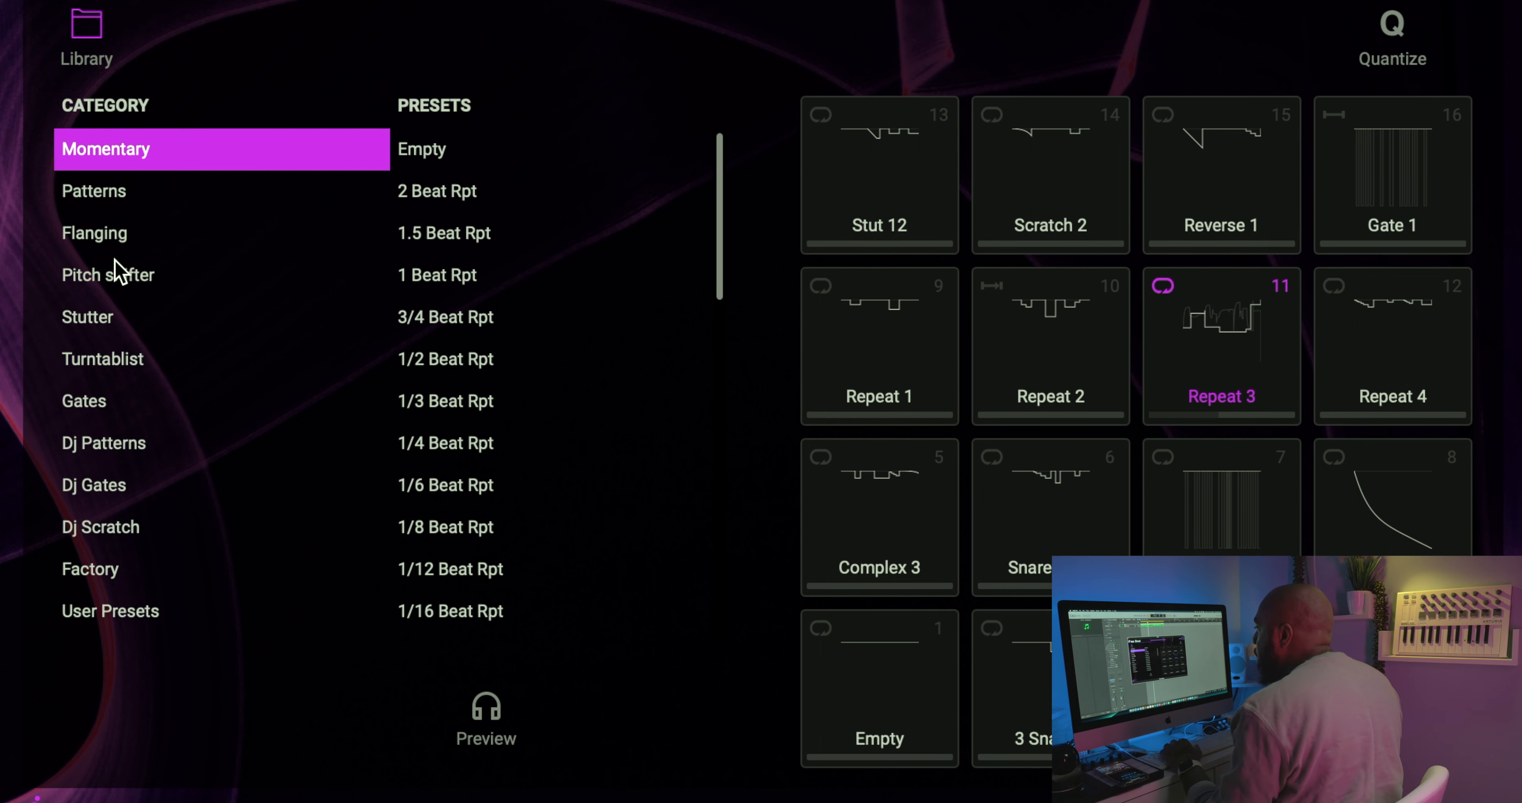
left_click(121, 233)
left_click(149, 286)
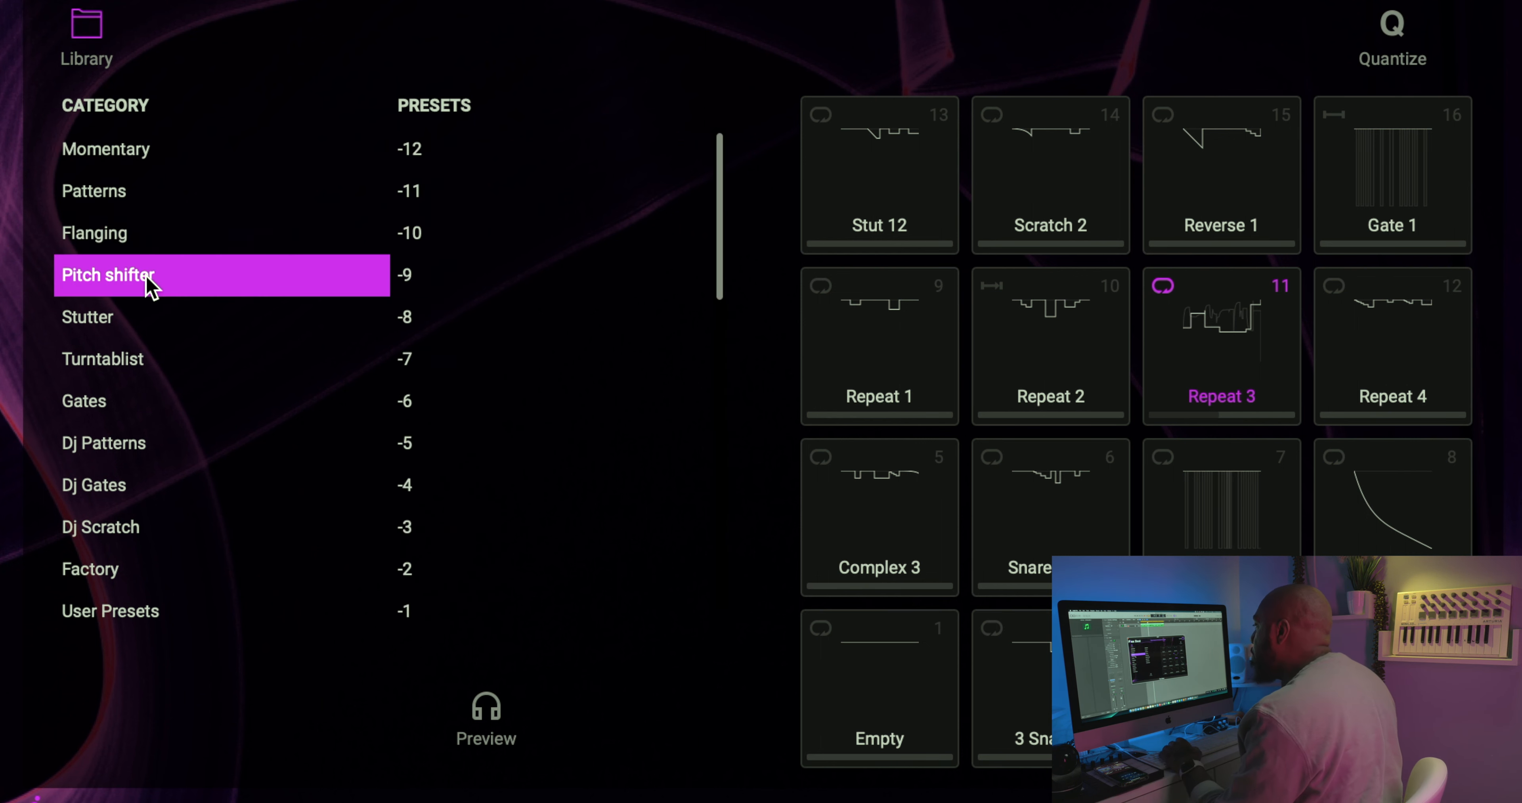
left_click(104, 318)
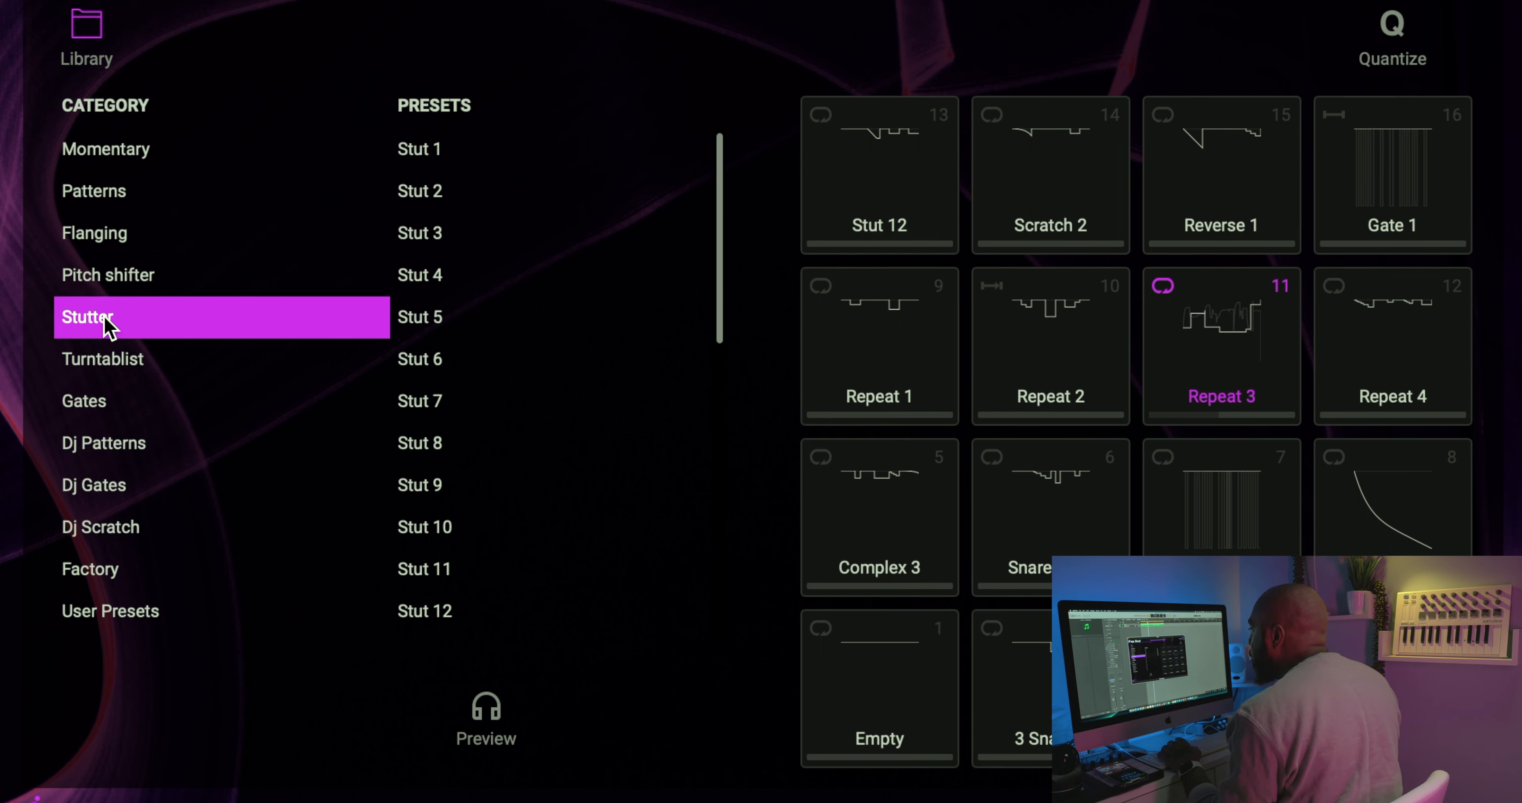
left_click(126, 361)
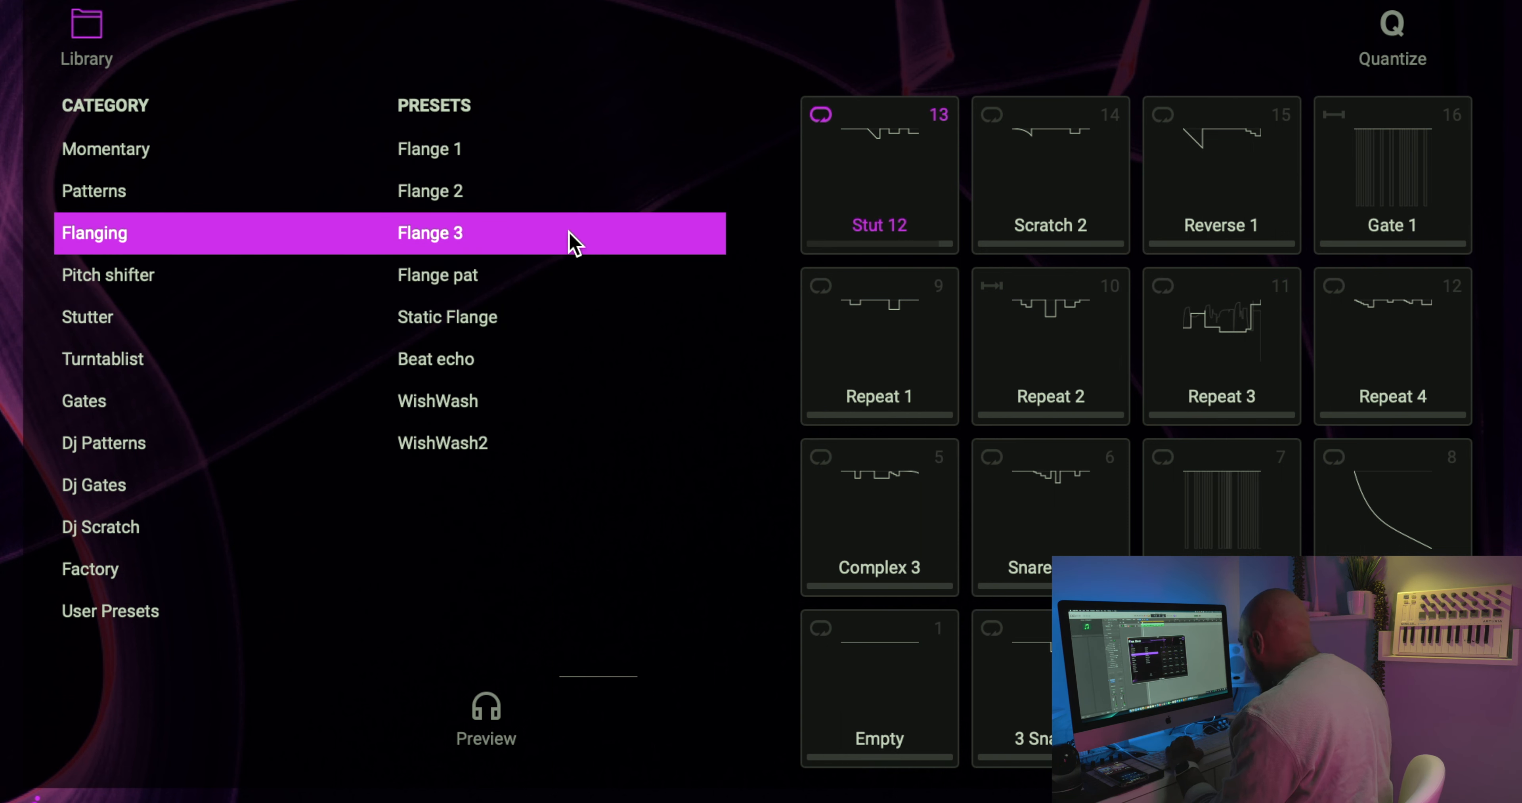
Step: Audition the Flanging presets Flange pat, Static Flange, Beat echo and WishWash
left_click(476, 288)
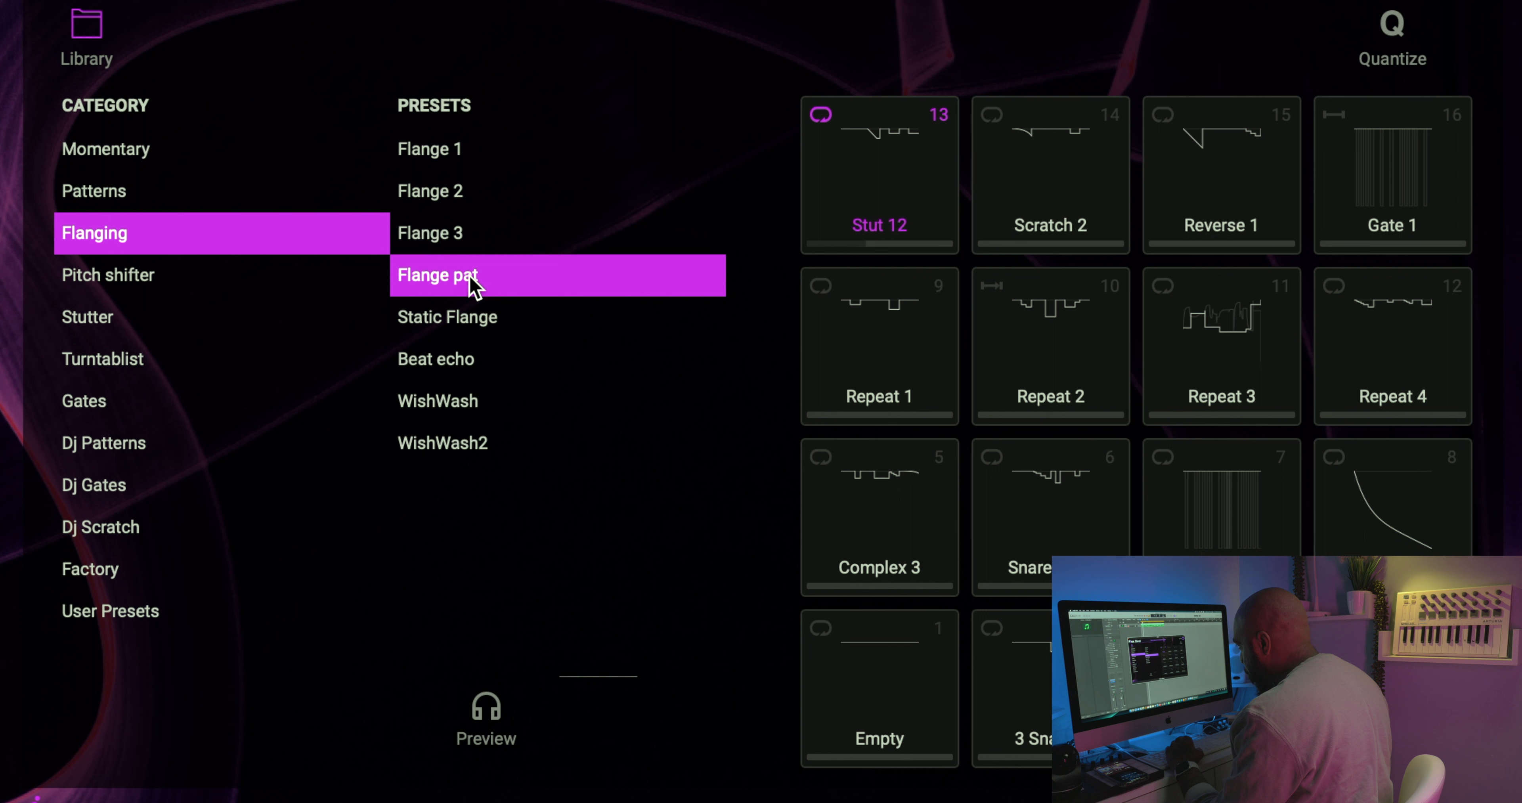
left_click(474, 325)
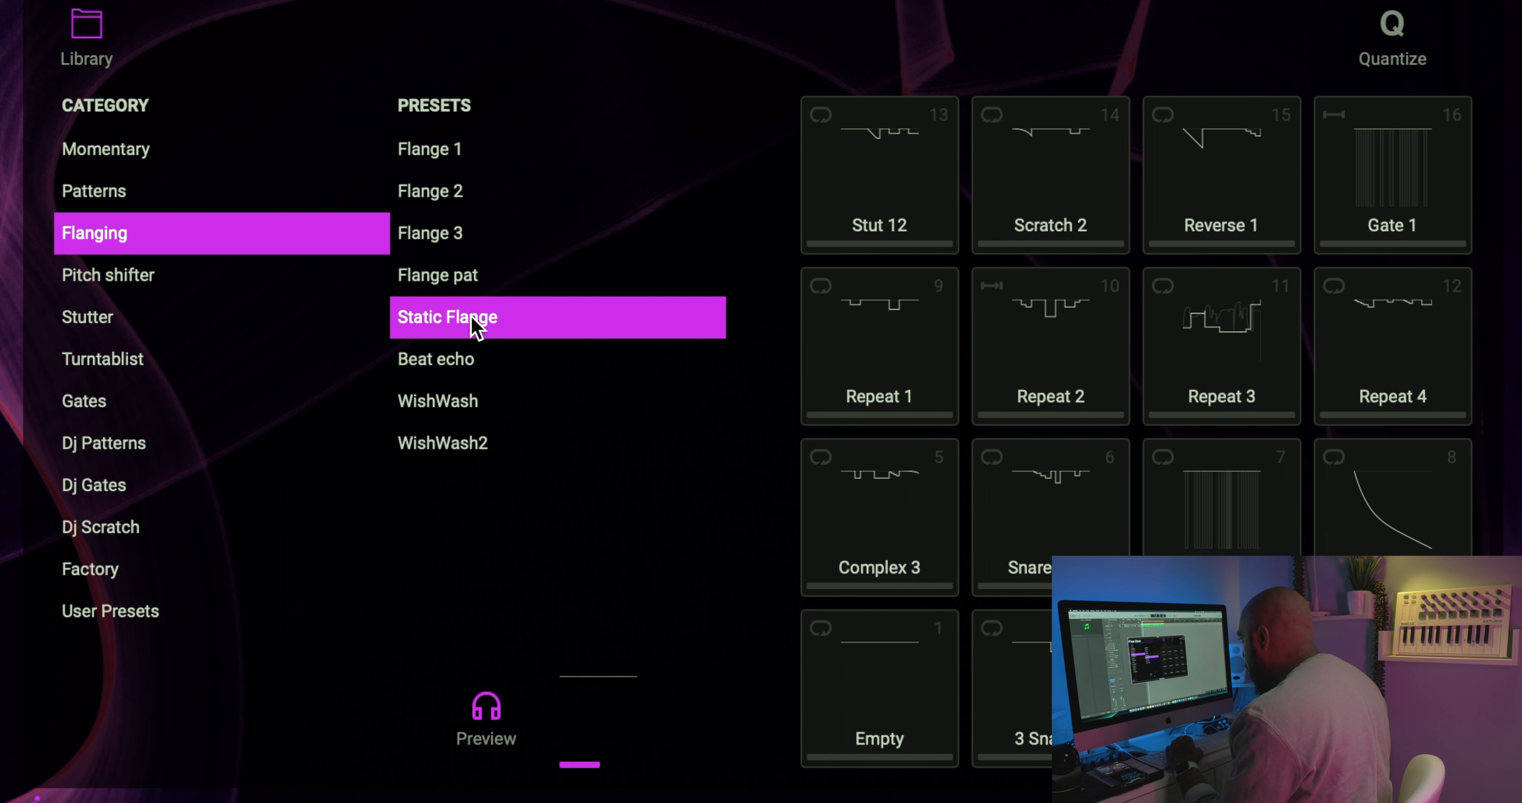
left_click(467, 360)
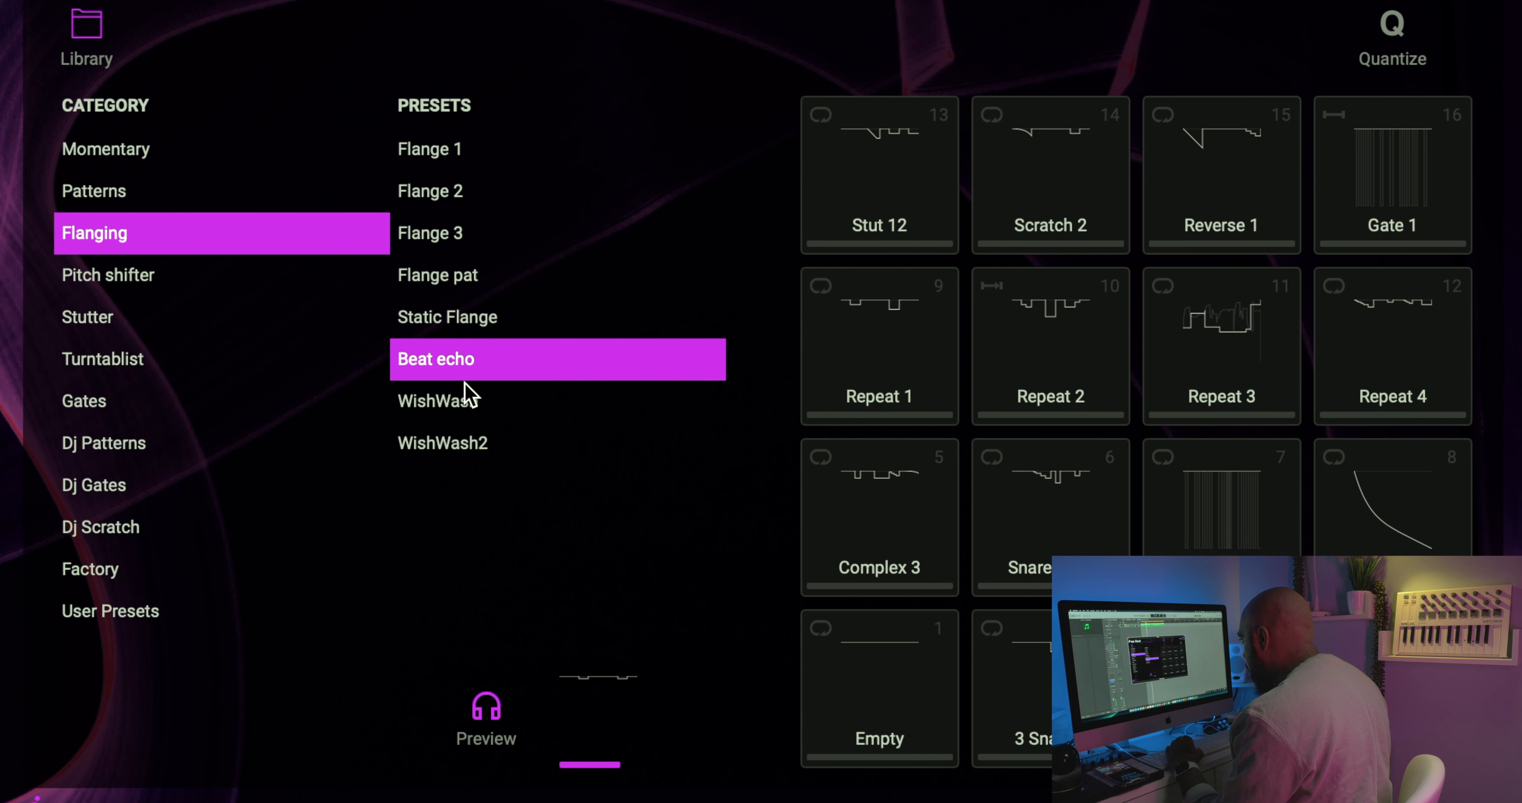
left_click(471, 408)
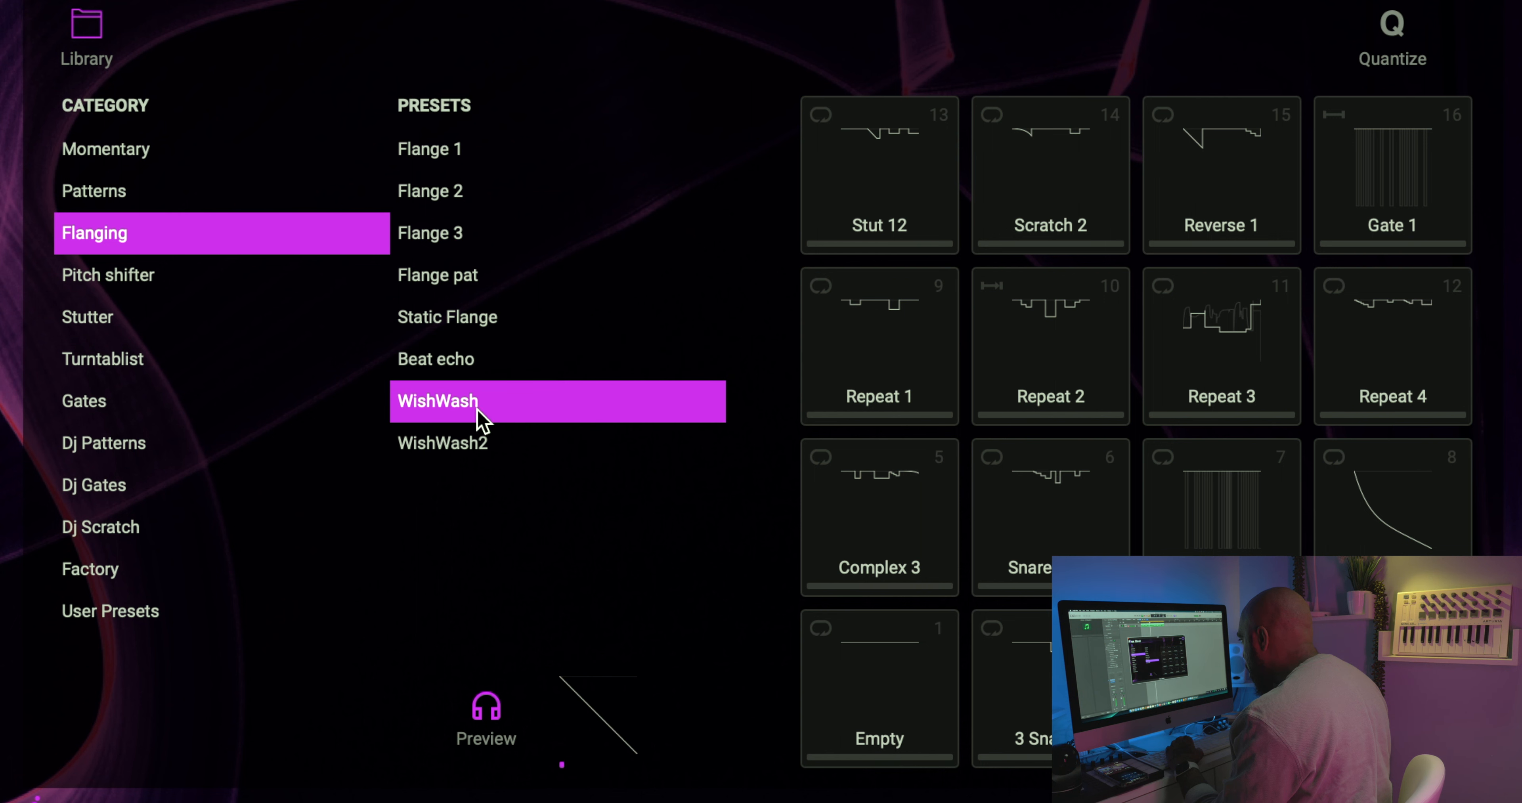
Step: Assign the Flanging preset WishWash2 to pad 13 and close the library
left_click(481, 445)
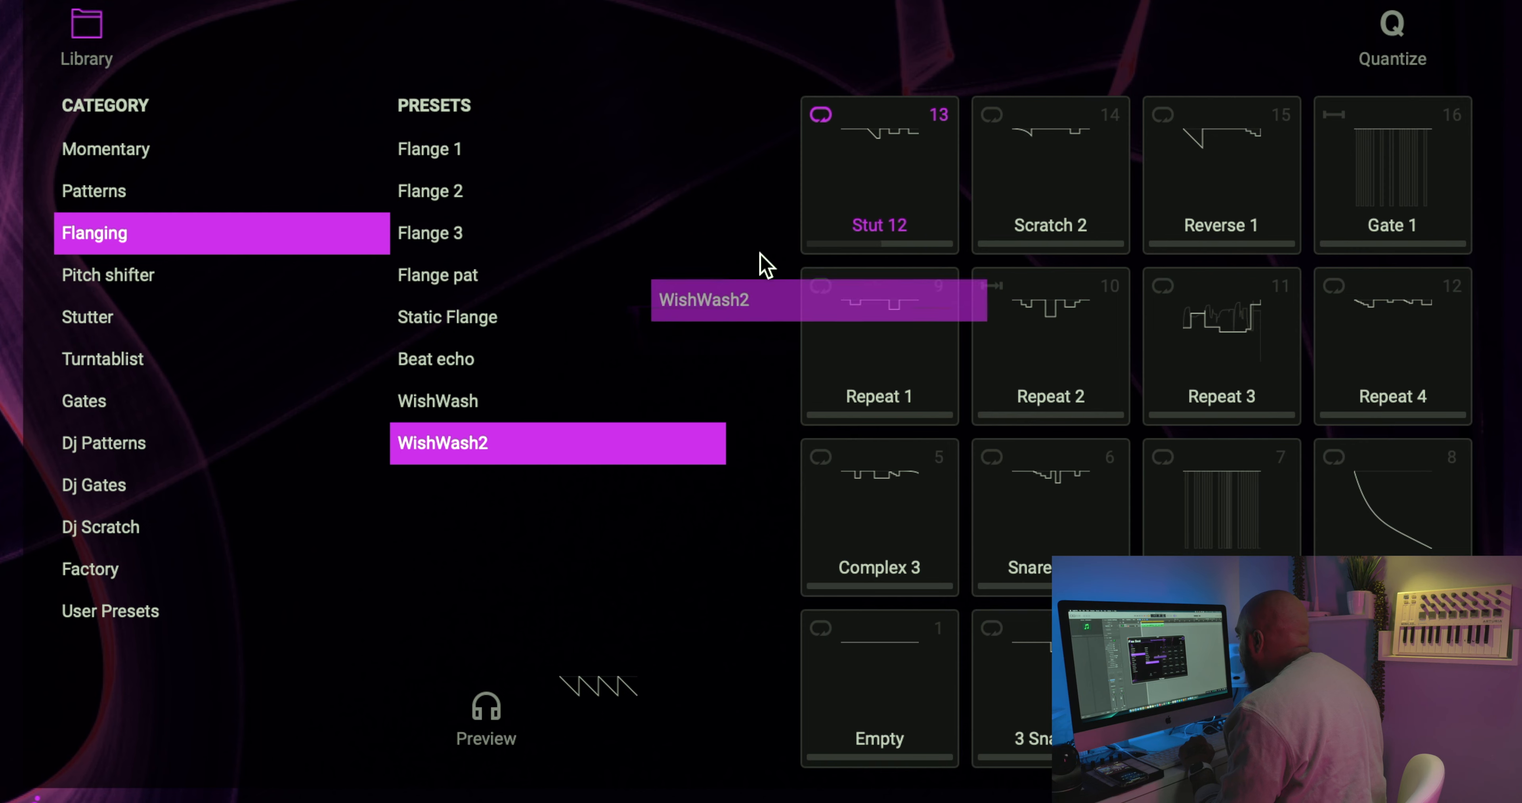
left_click_drag(761, 262, 870, 204)
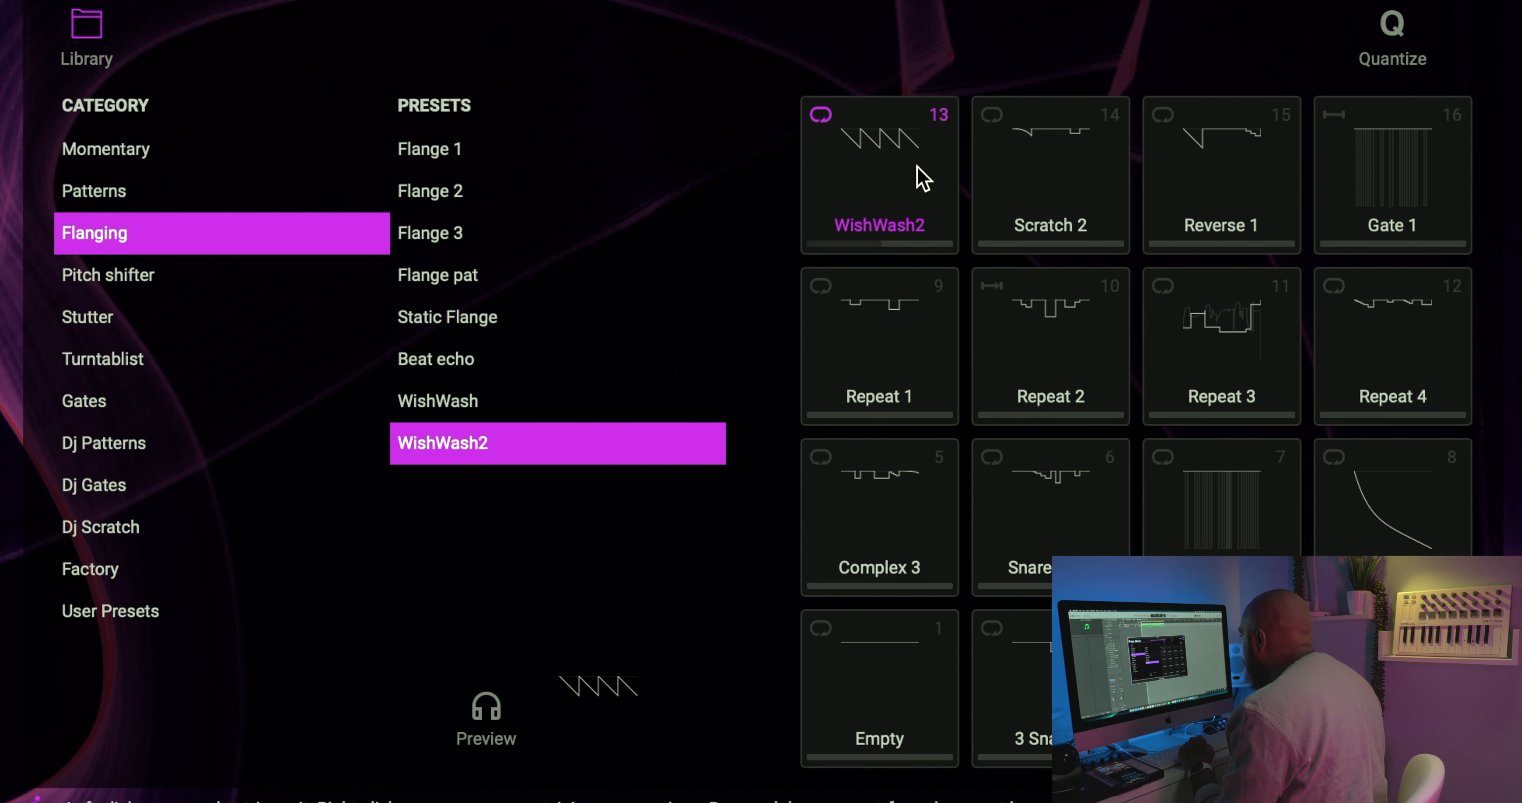
left_click(79, 54)
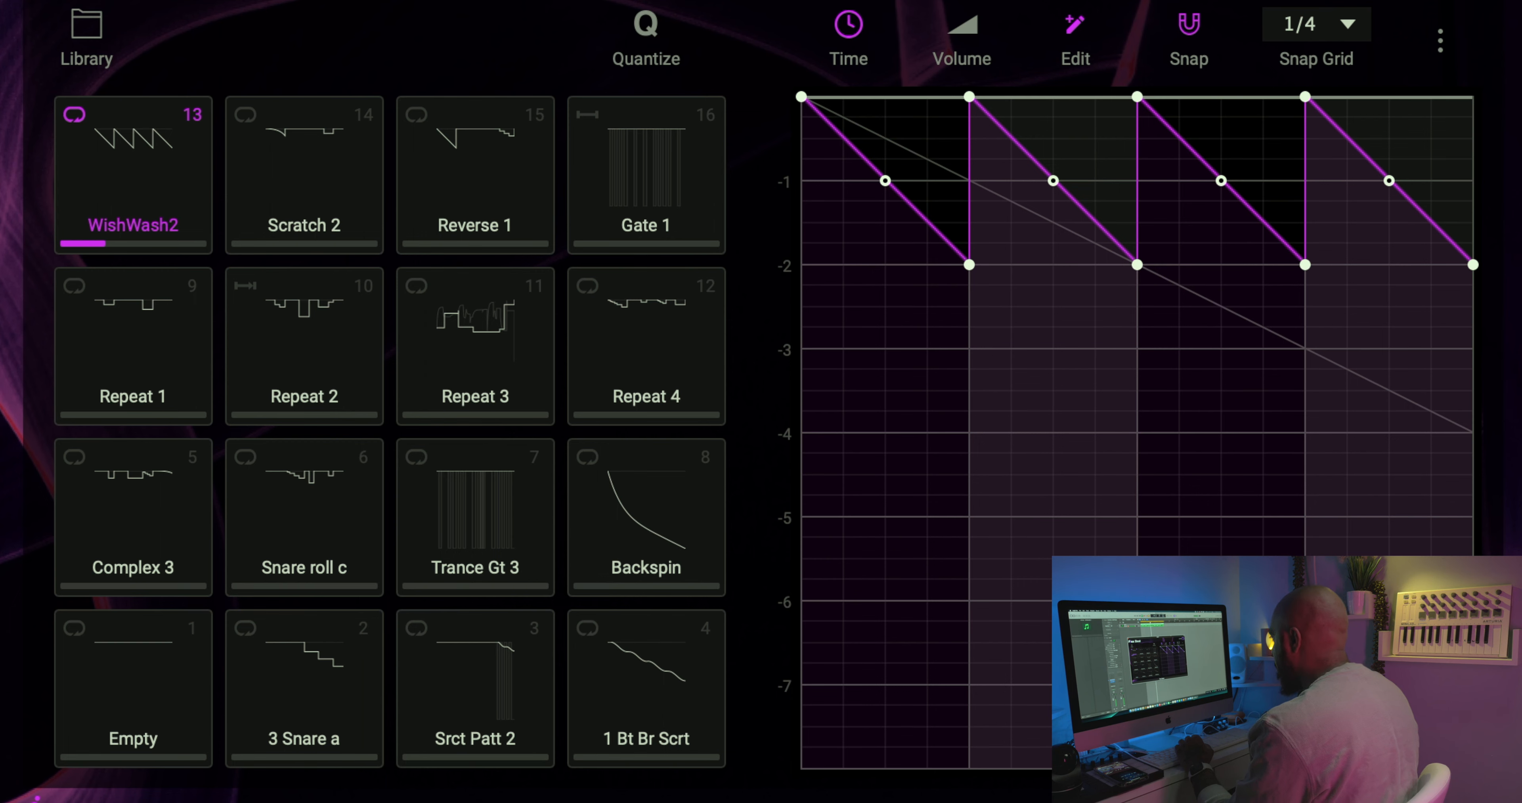
Step: Bend the second WishWash2 time-curve segment further upward and the third segment downward
left_click(90, 583)
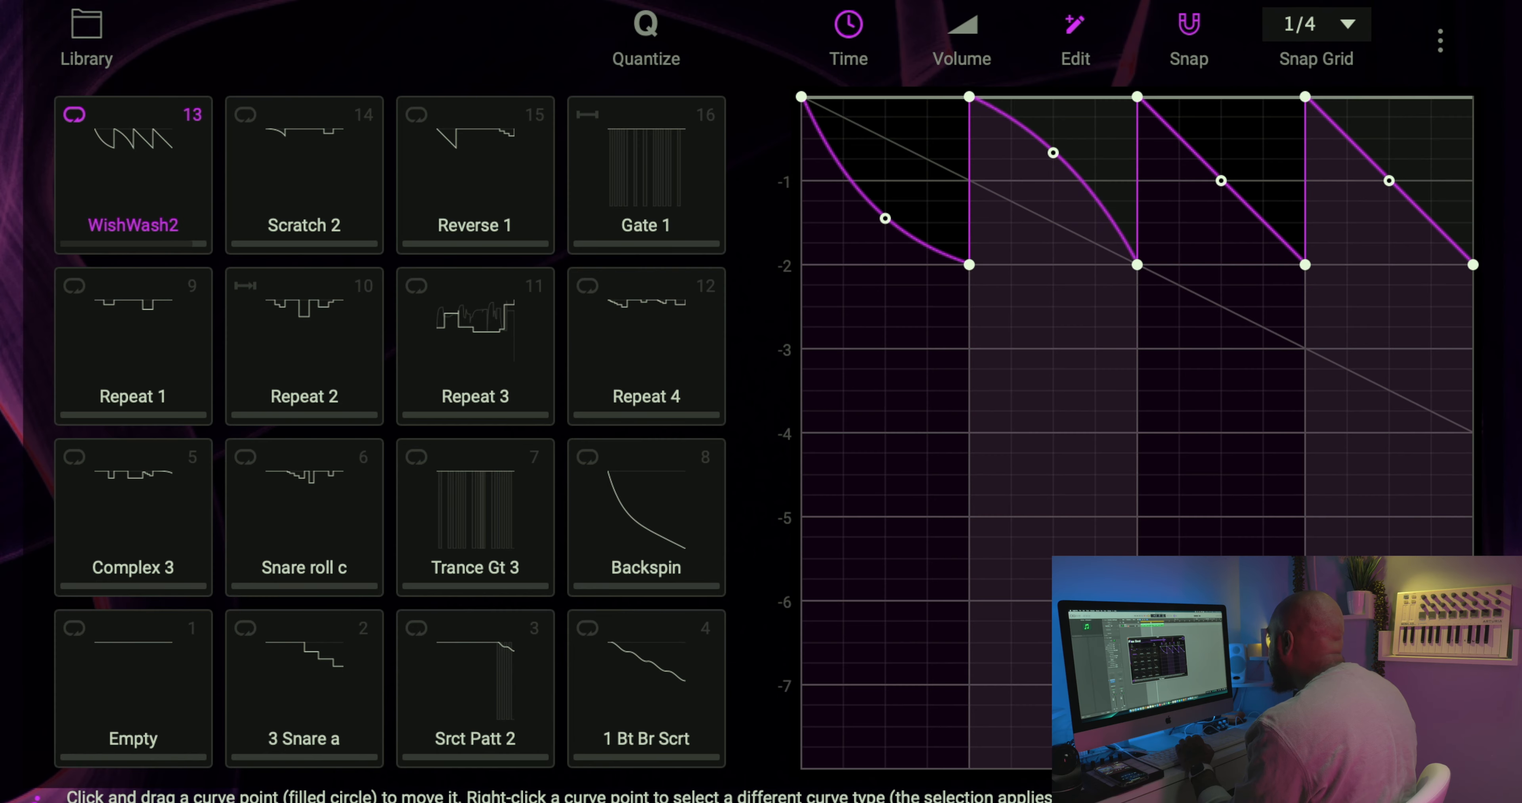
left_click_drag(1052, 152, 1053, 140)
left_click_drag(1219, 173, 1220, 221)
Step: Toggle grid snapping and move the end point of the third WishWash2 segment to compare snapped and free placement
left_click(1188, 28)
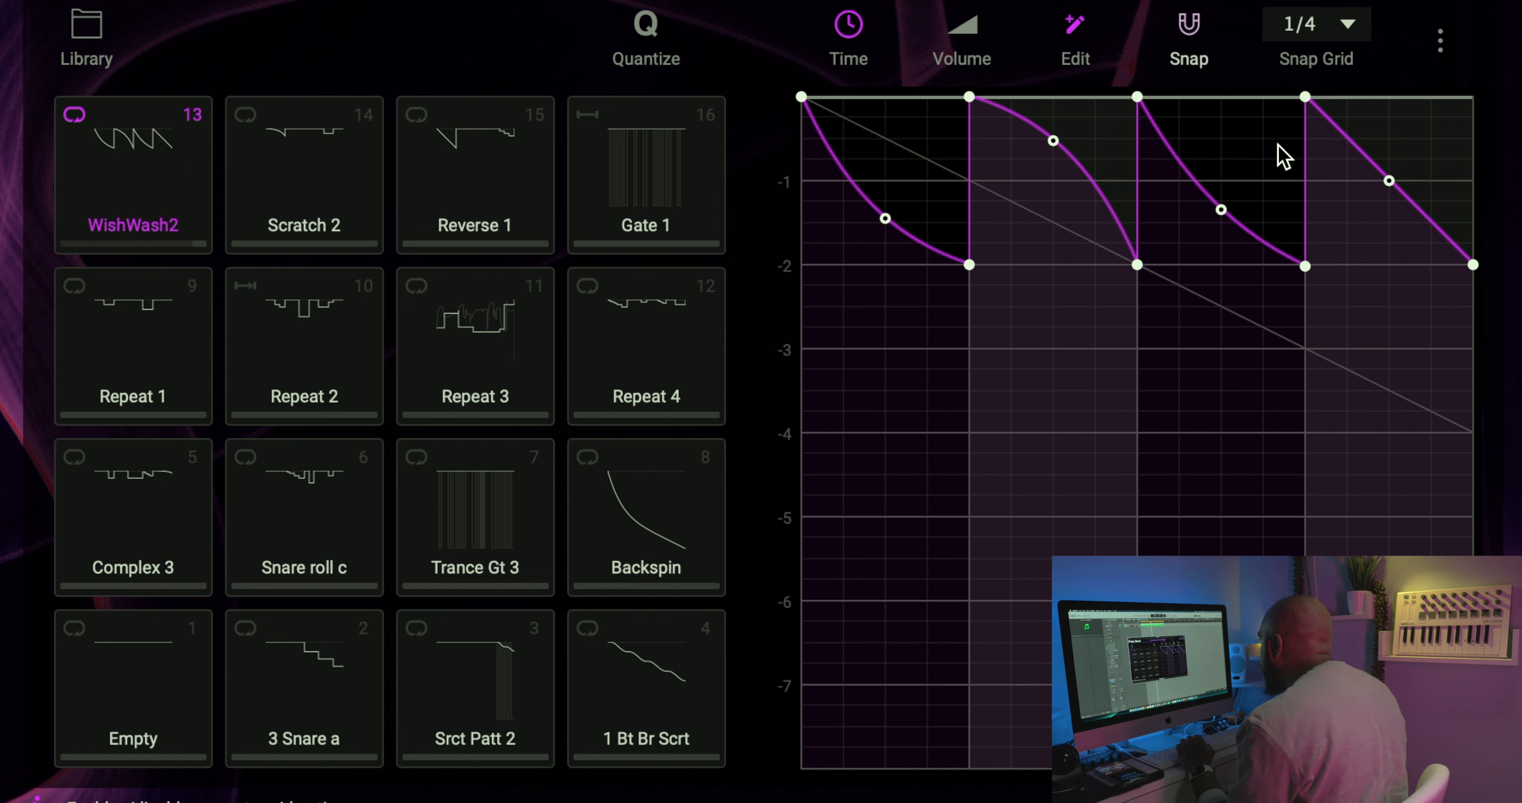
mouse_move(1305, 267)
left_mouse_down()
mouse_move(1151, 269)
mouse_move(1322, 281)
mouse_move(1281, 262)
mouse_move(1297, 262)
left_mouse_up()
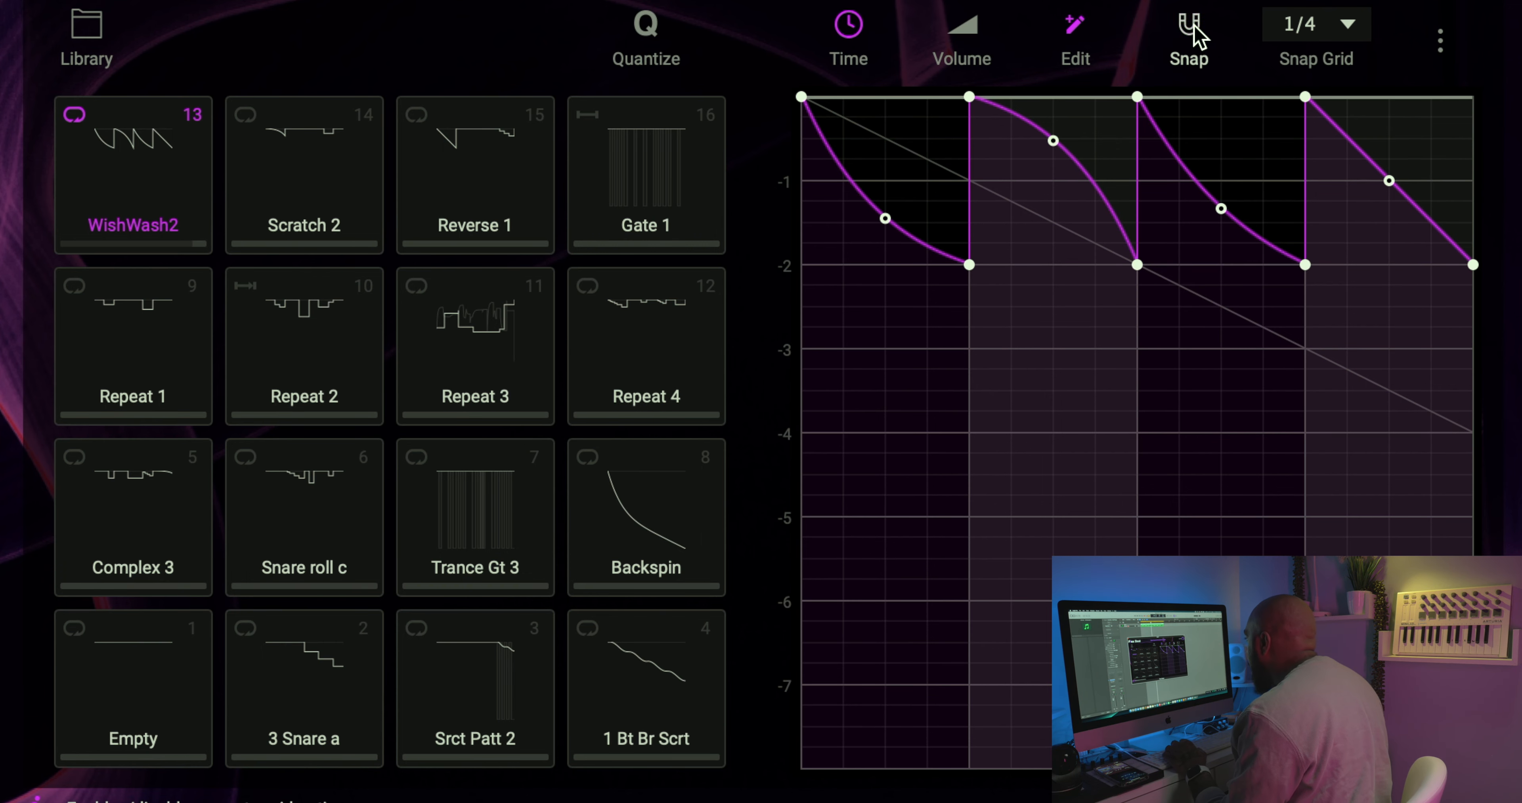
mouse_move(1304, 266)
left_mouse_down()
mouse_move(1226, 324)
mouse_move(1460, 444)
mouse_move(1155, 482)
mouse_move(1042, 468)
mouse_move(1259, 483)
mouse_move(1111, 406)
mouse_move(1263, 330)
mouse_move(1136, 298)
mouse_move(1322, 276)
left_mouse_up()
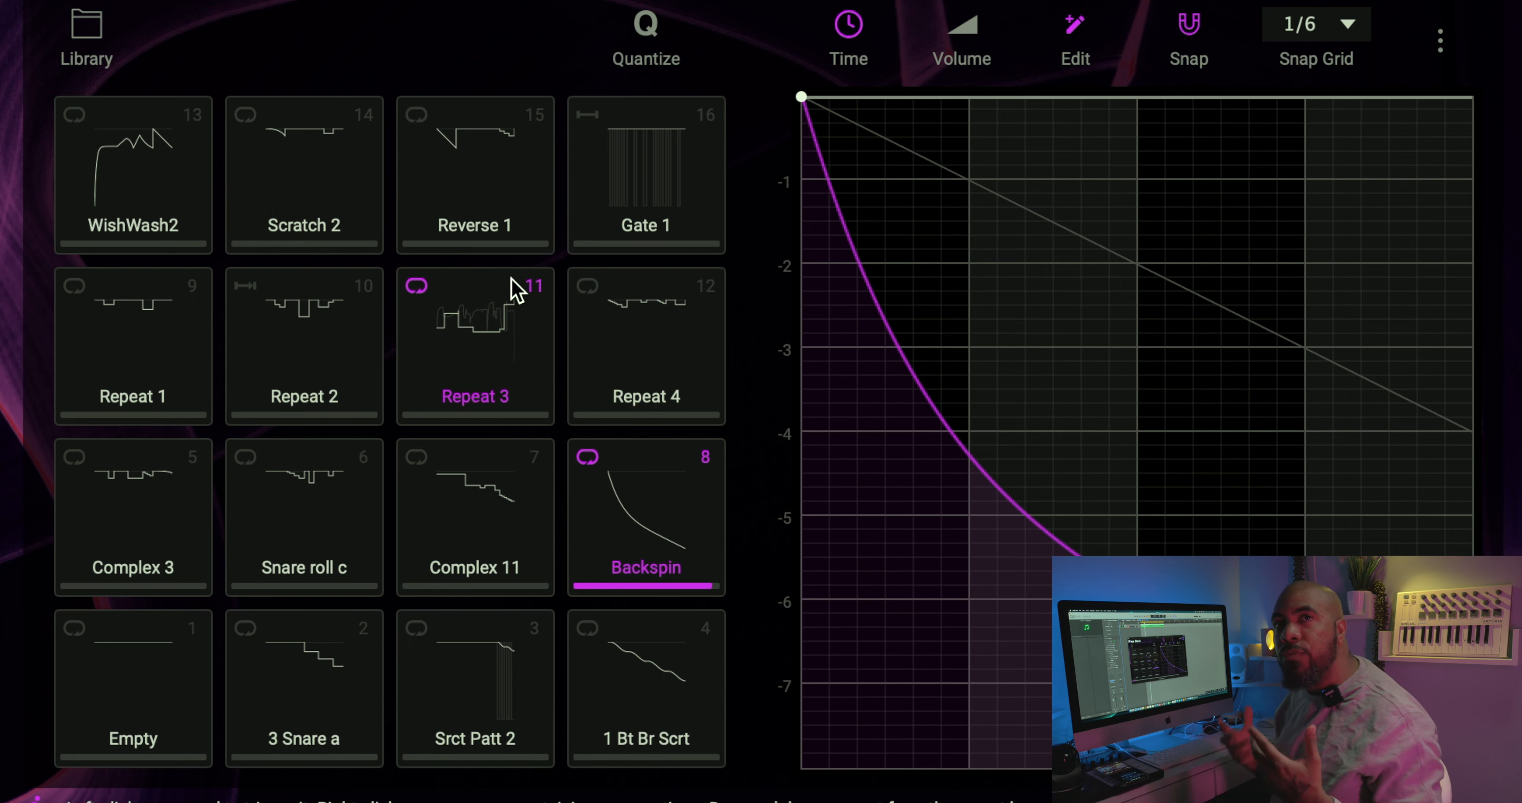
Step: Open the preset library and preview the Pitch shifter presets -10 and -9
left_click(86, 29)
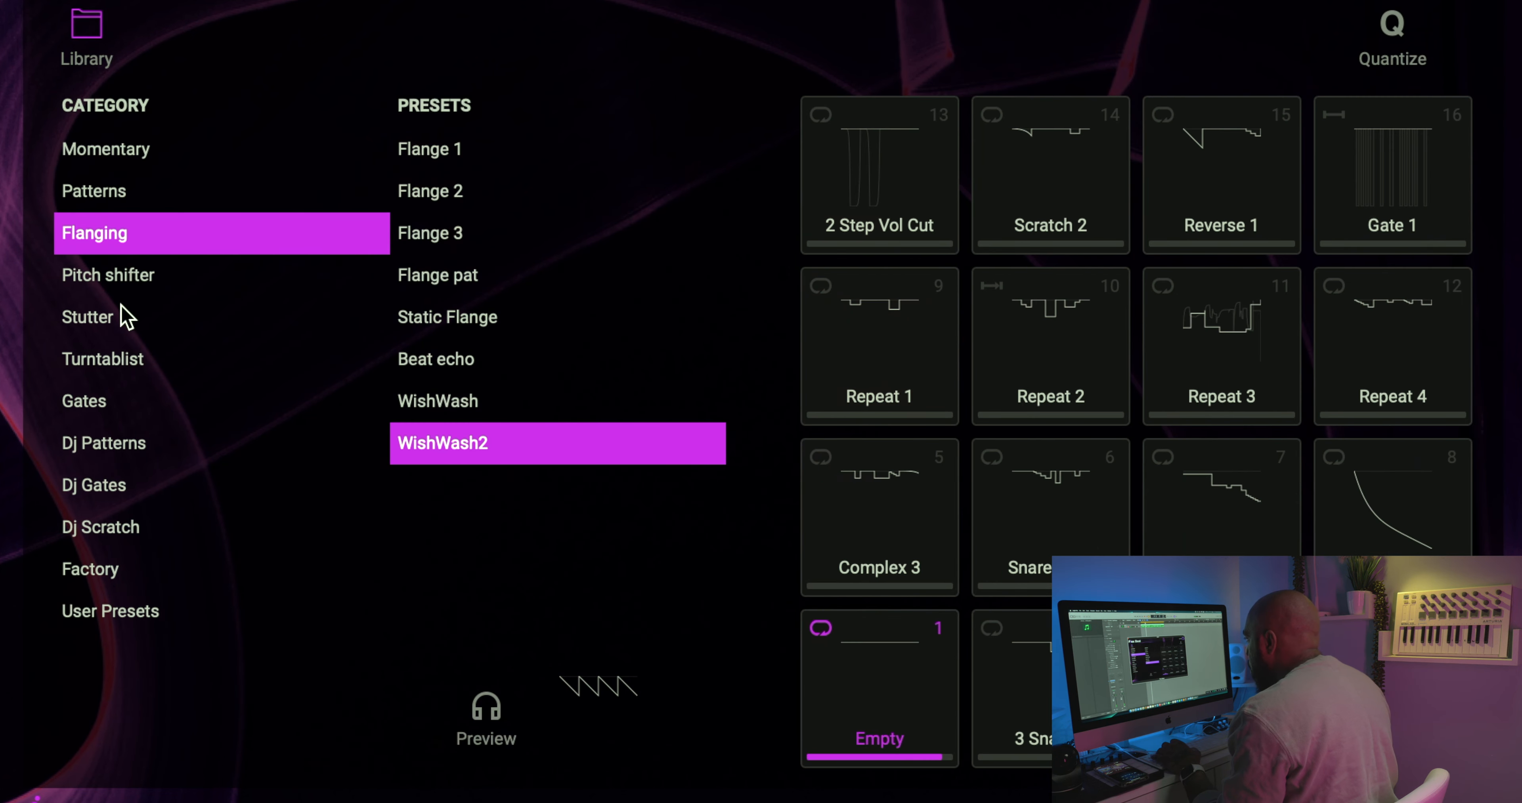
left_click(134, 282)
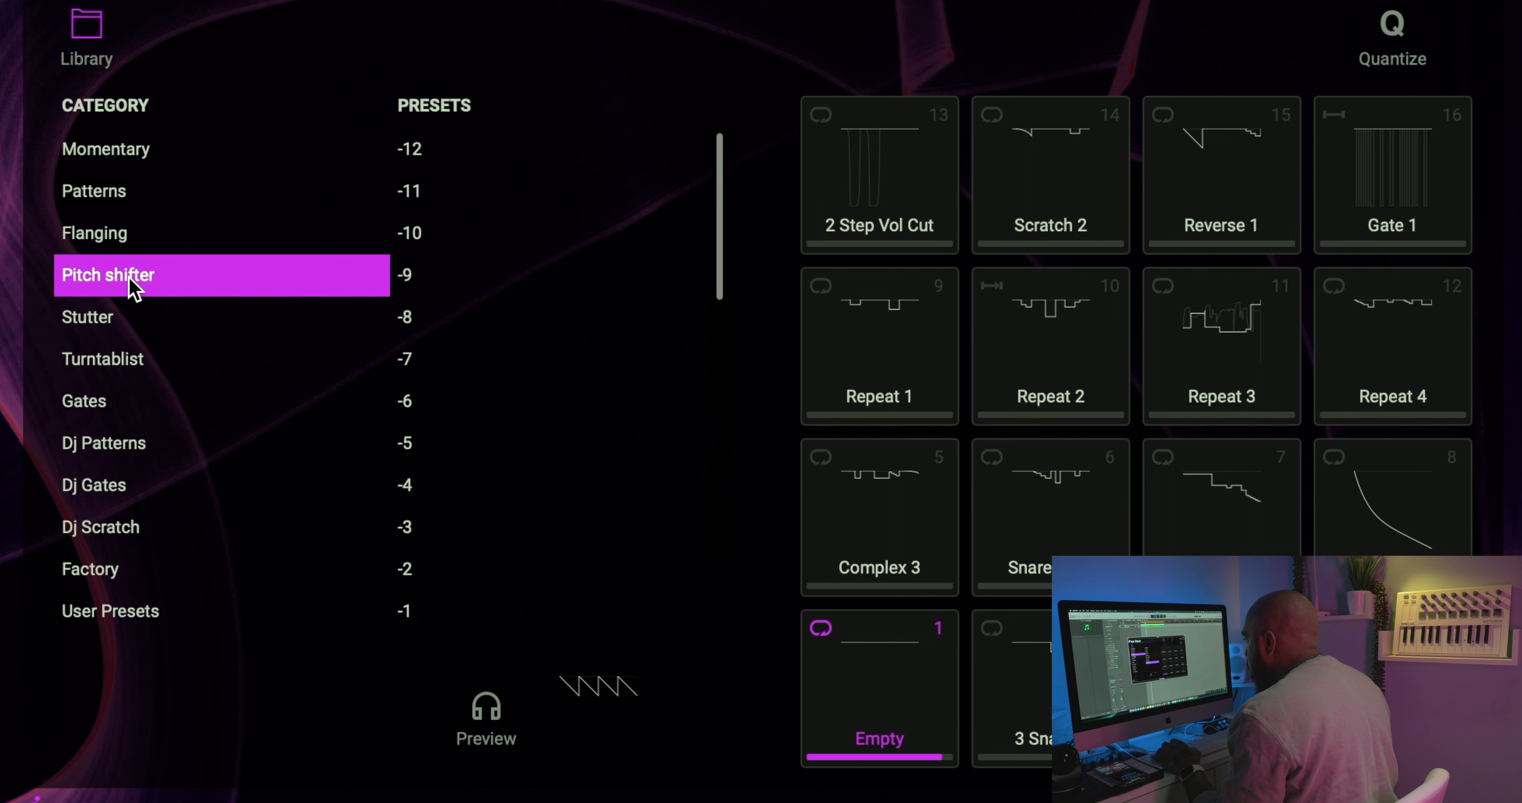
left_click(419, 235)
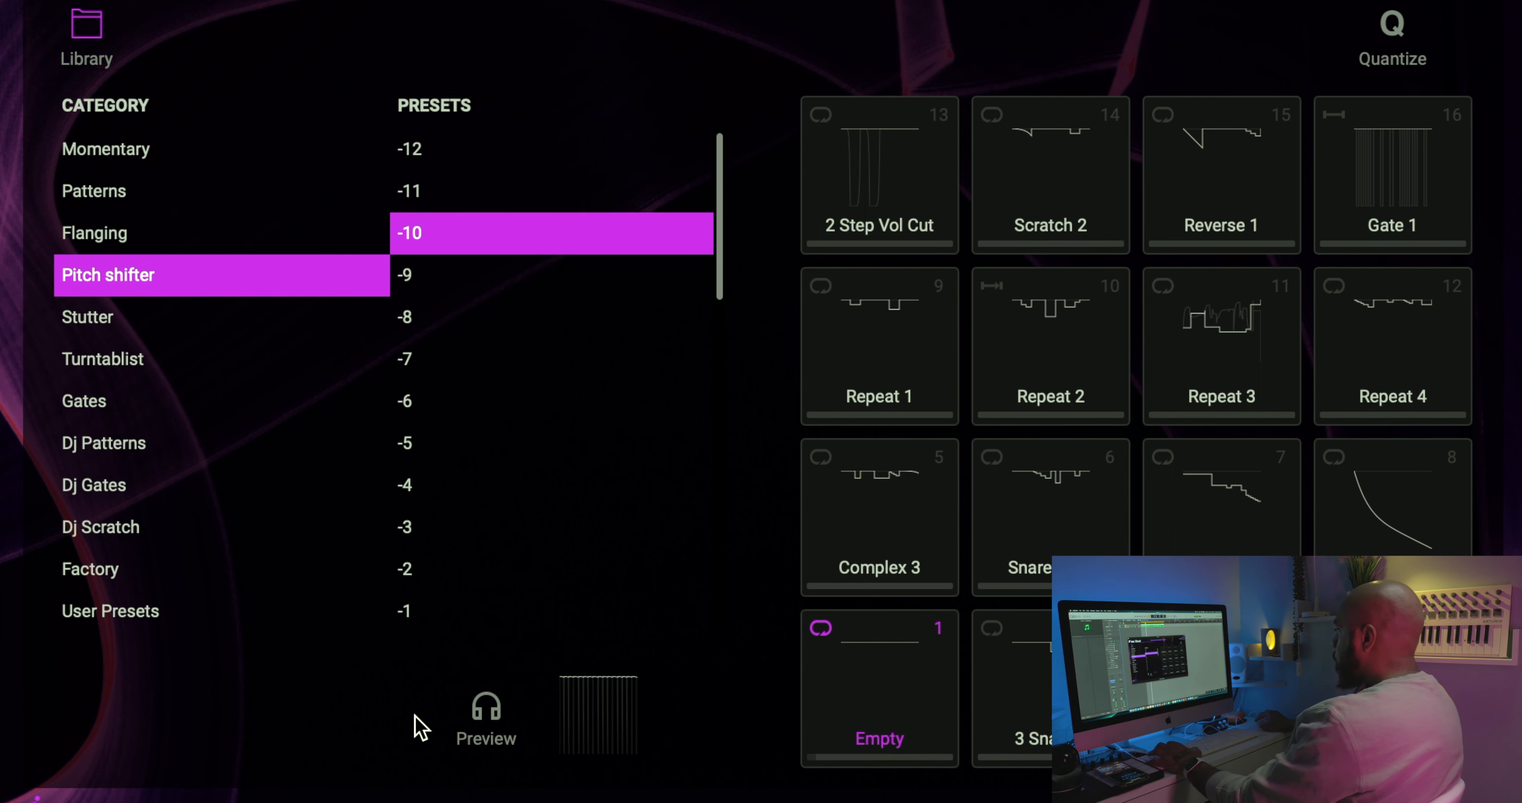
left_click(490, 716)
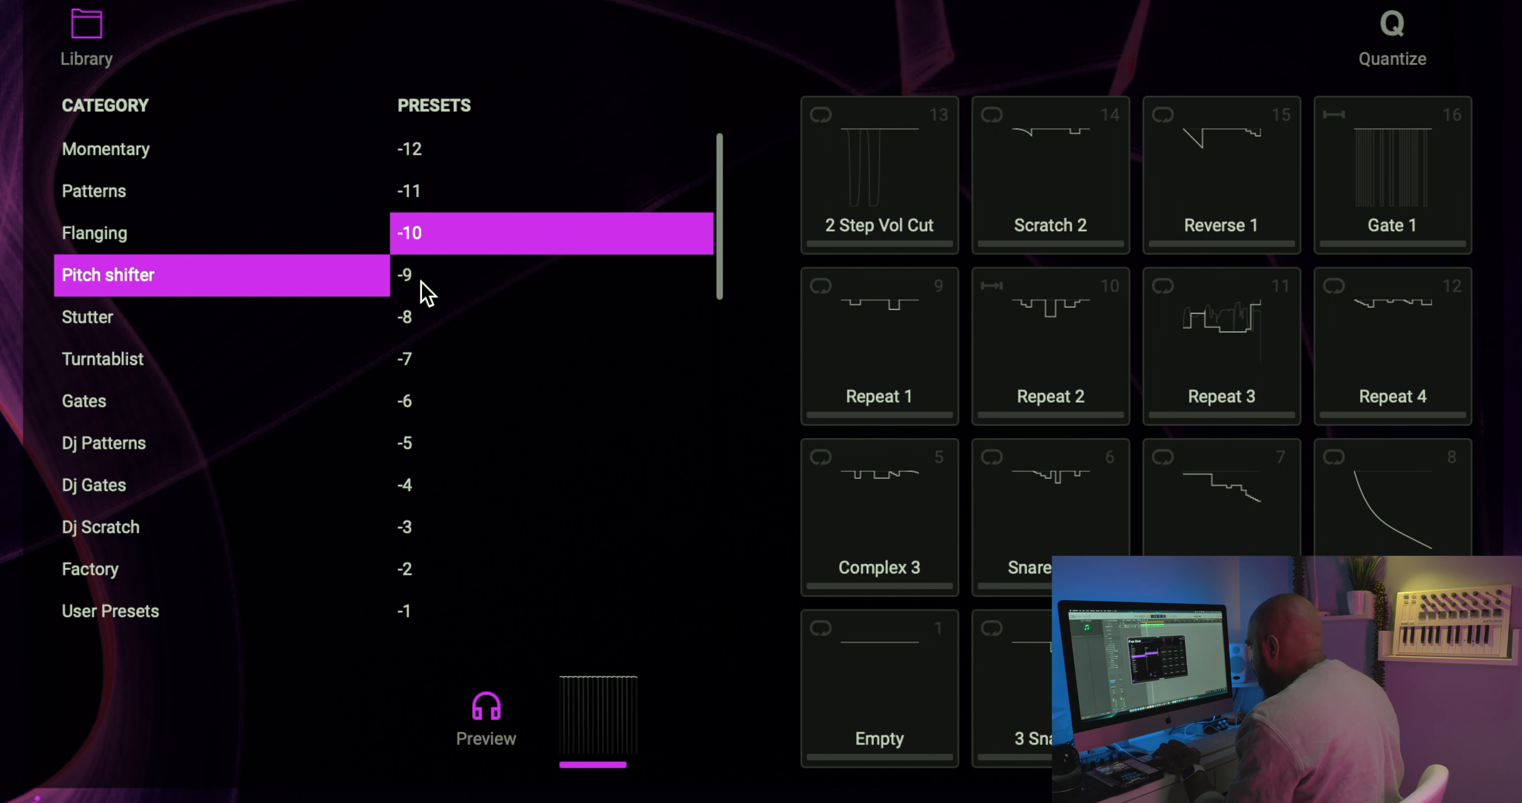
left_click(427, 292)
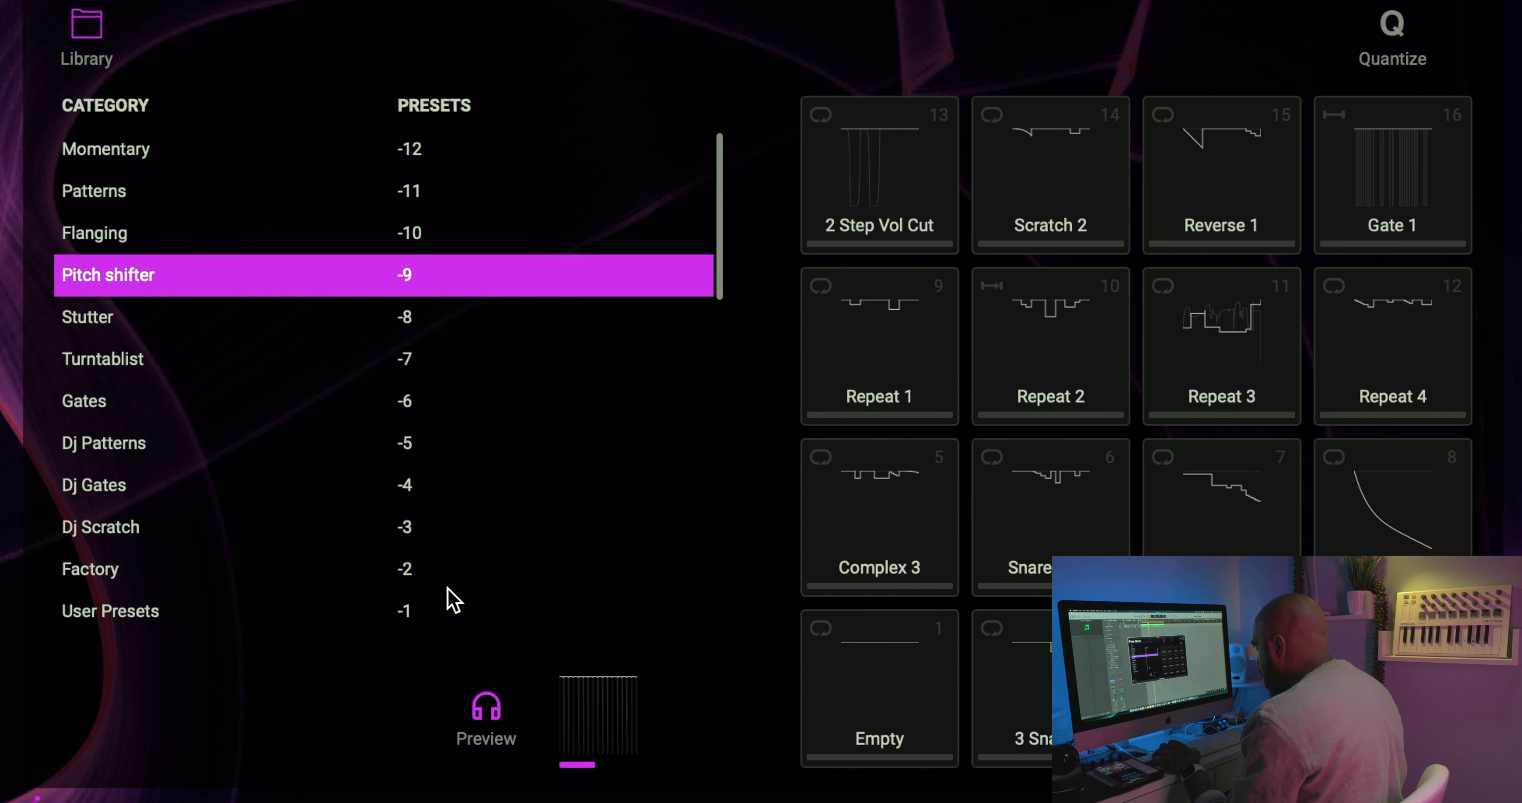